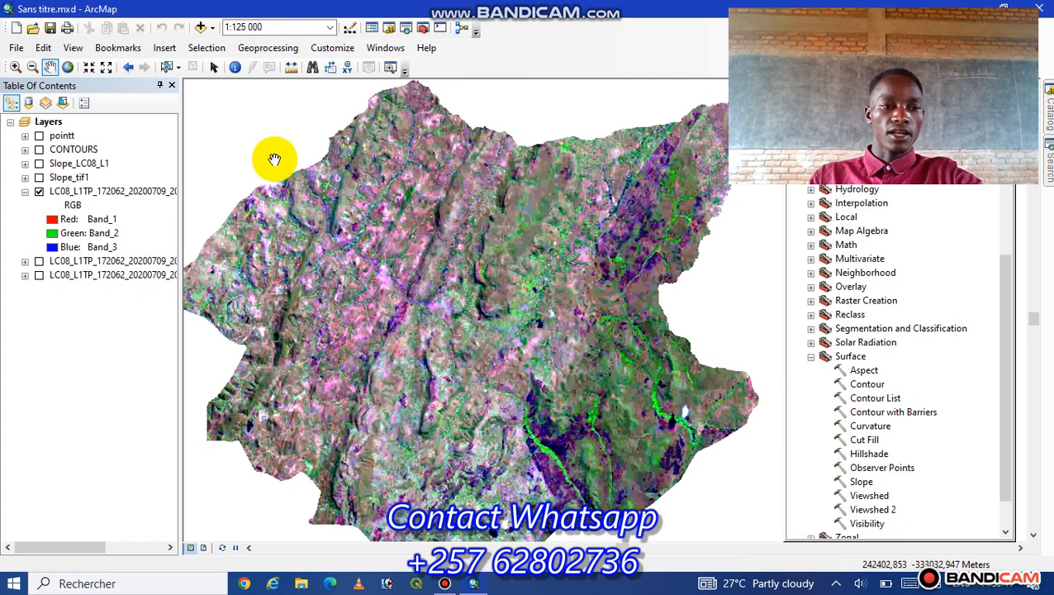
- Create a new blank map, discarding the changes to Sans titre.mxd
left_click_drag(508, 315, 526, 287)
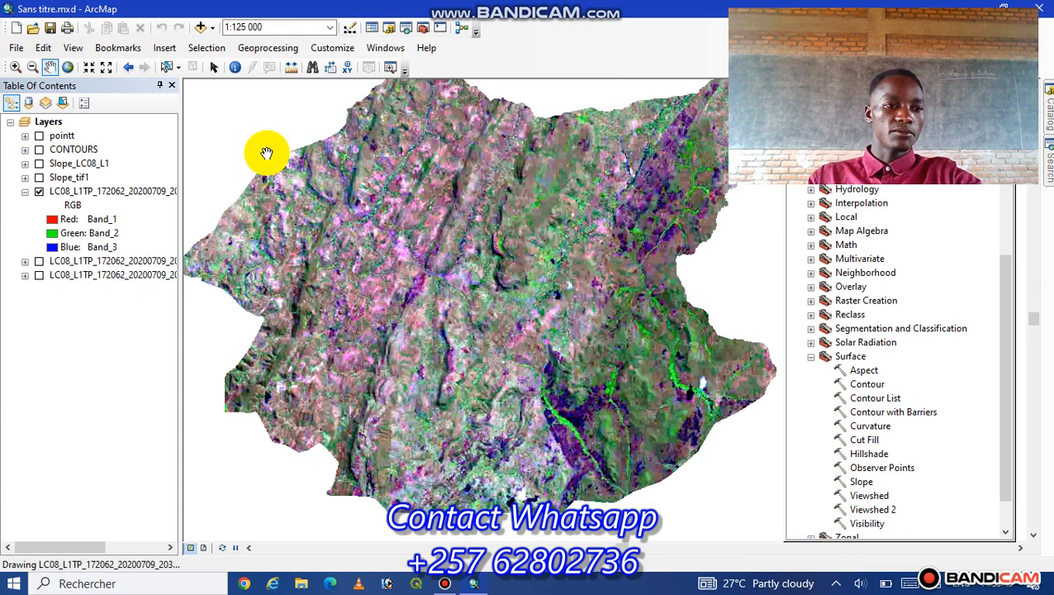
left_click(18, 49)
left_click(38, 66)
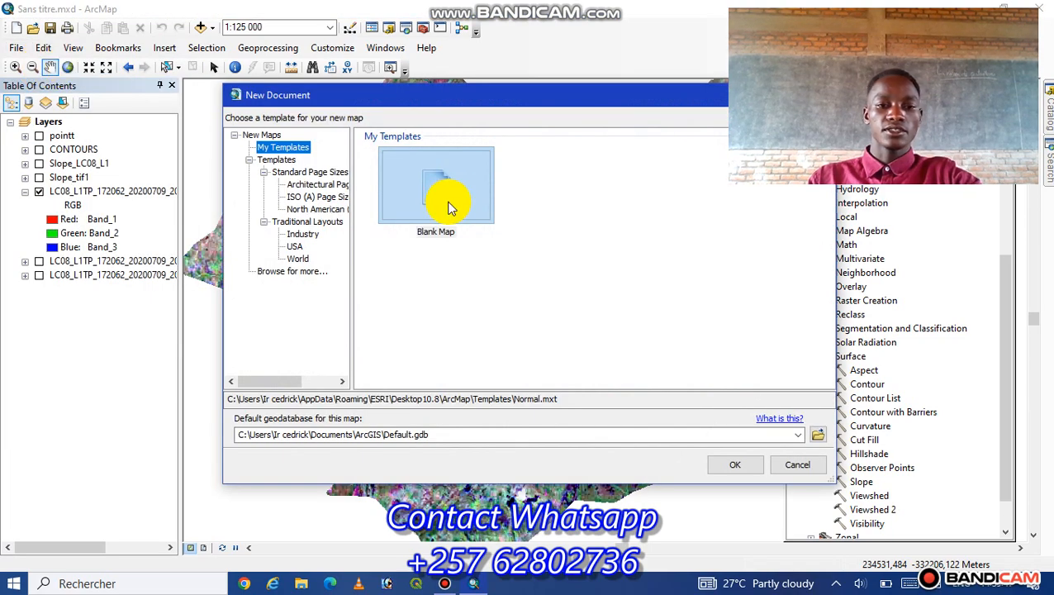
left_click(730, 468)
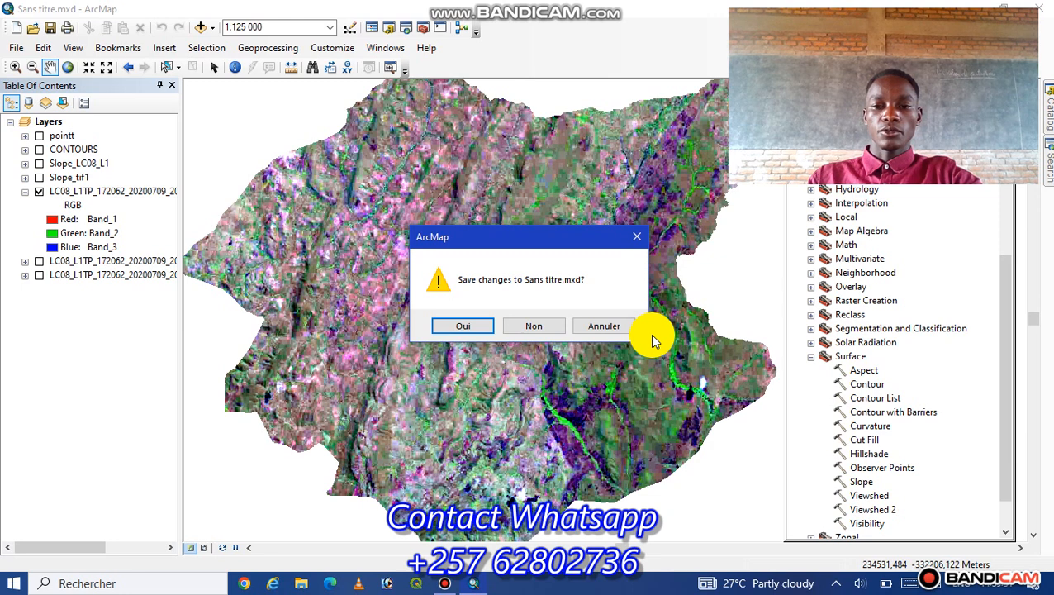
left_click(529, 327)
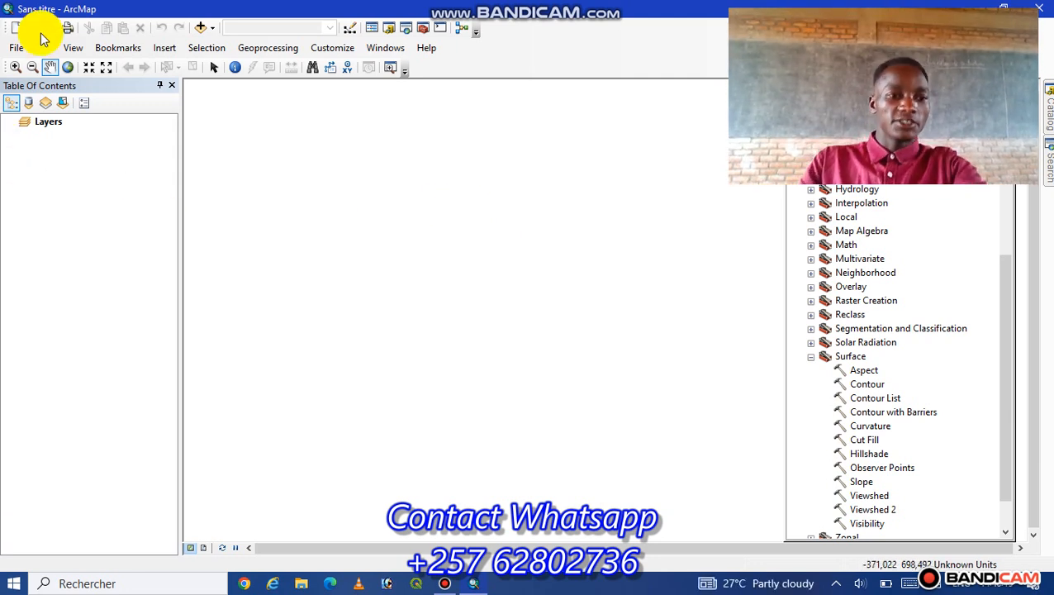
- Add the raster LC08_L1TP_172062_20200709_20200912_02_T1 (1).jpg from the IMAGES SATELLITES folder to the map, accepting its missing spatial reference
left_click(199, 30)
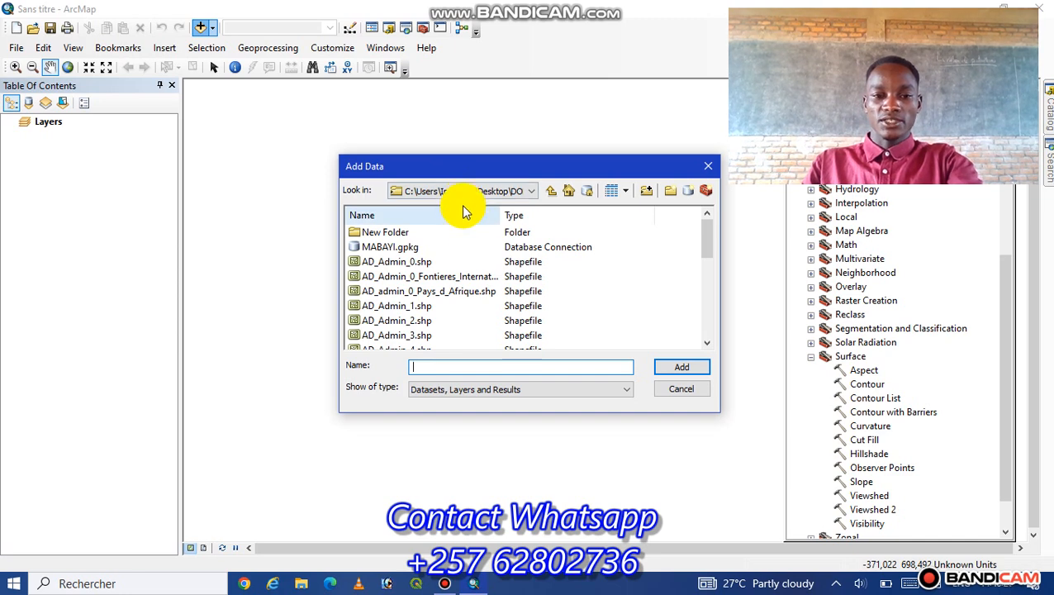
left_click(534, 196)
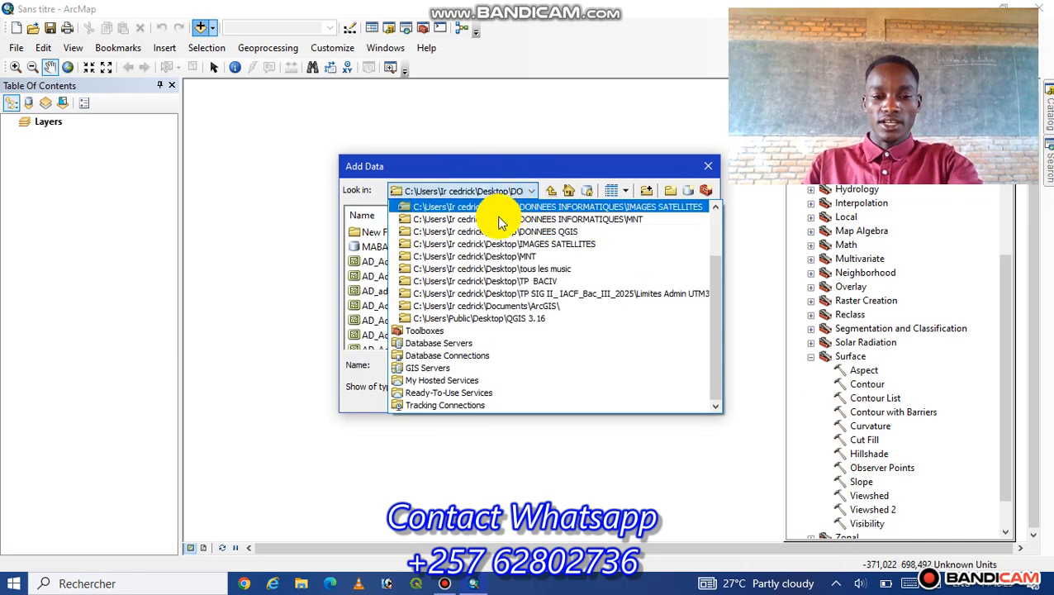
left_click(550, 244)
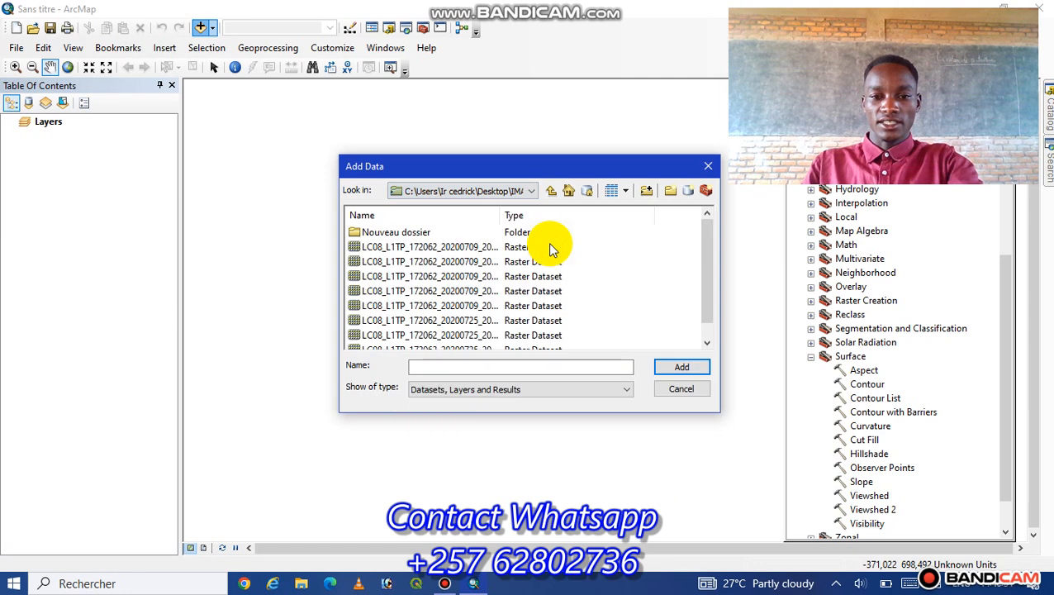
left_click(456, 251)
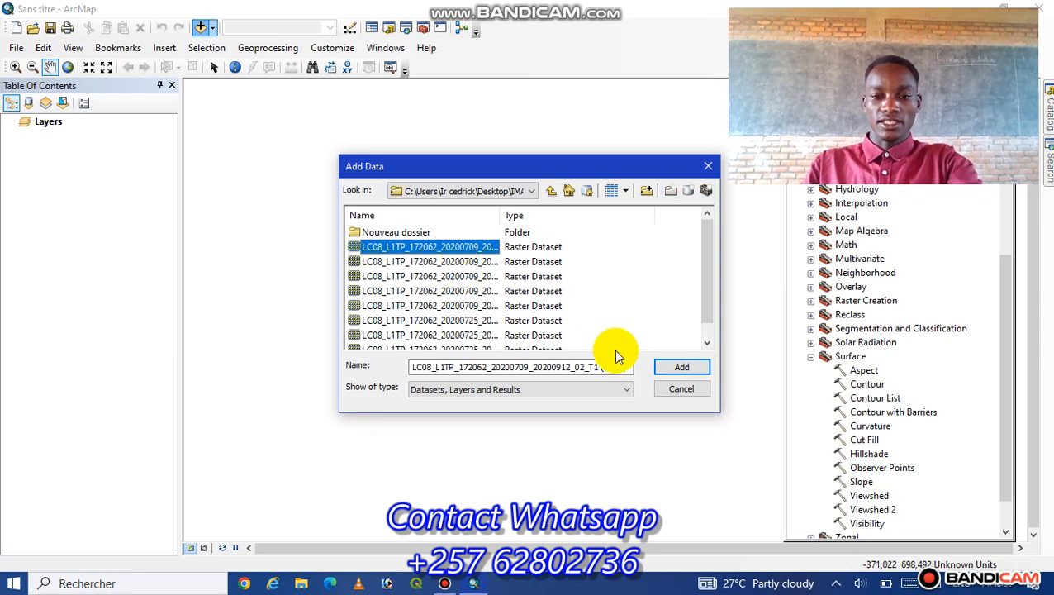
left_click(677, 367)
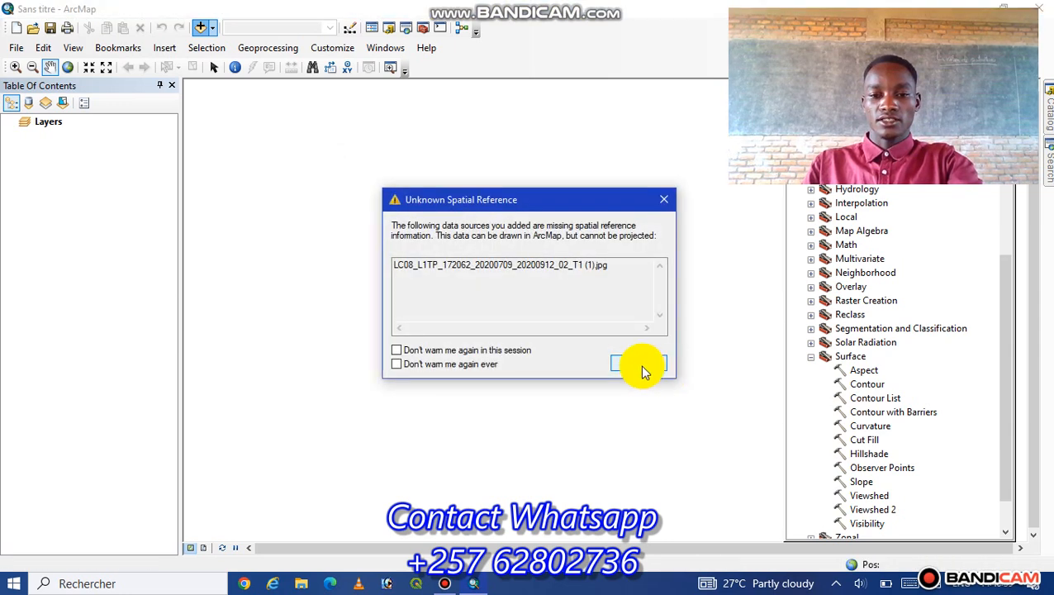
left_click(640, 364)
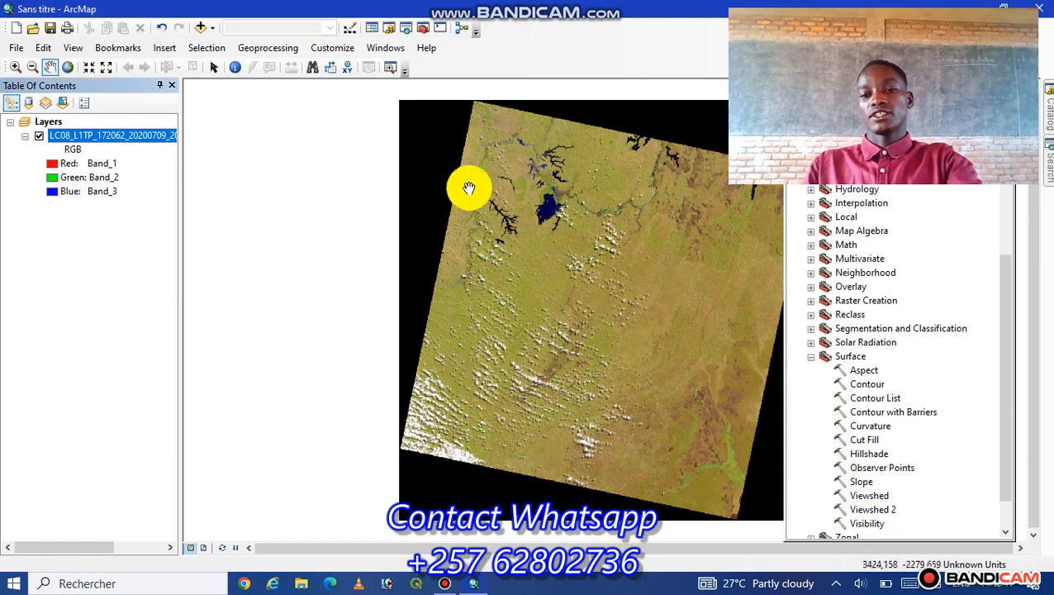
left_click_drag(546, 280, 435, 289)
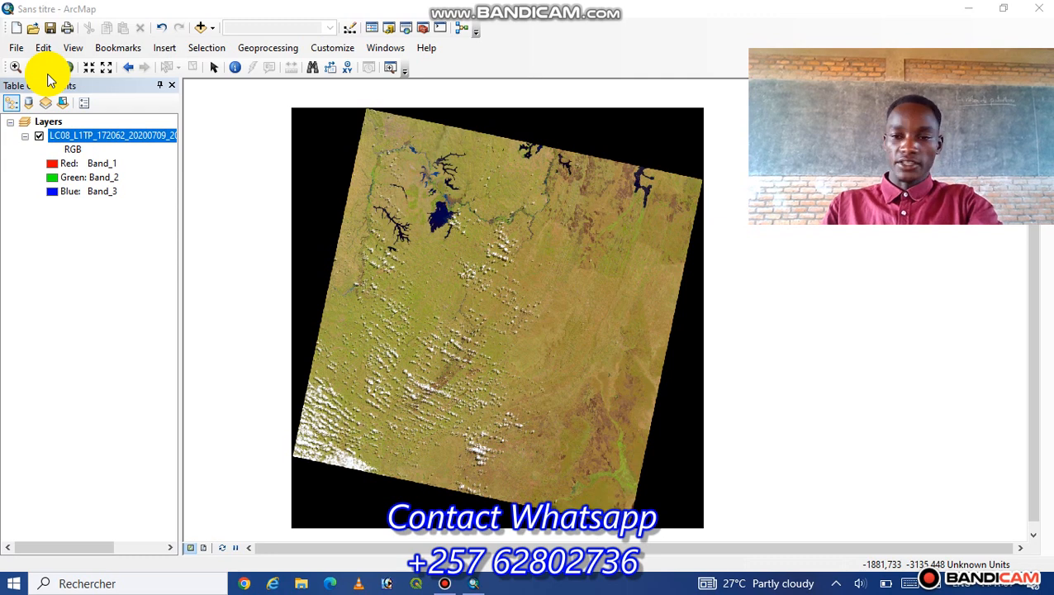
- Add the AD_Admin_2.shp shapefile from the DONNEES QGIS folder to the map
left_click(201, 30)
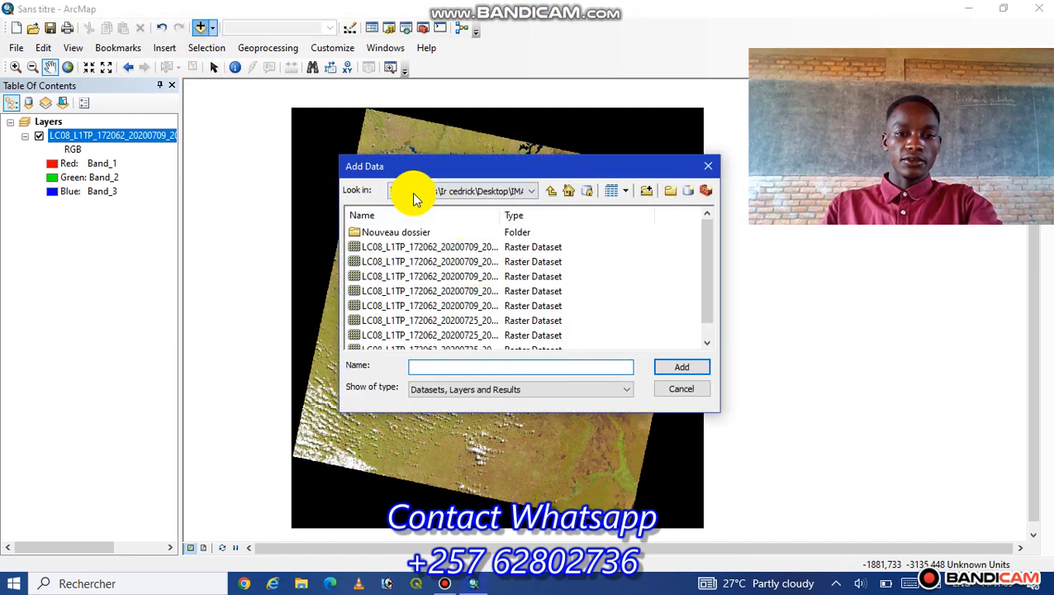
left_click(531, 196)
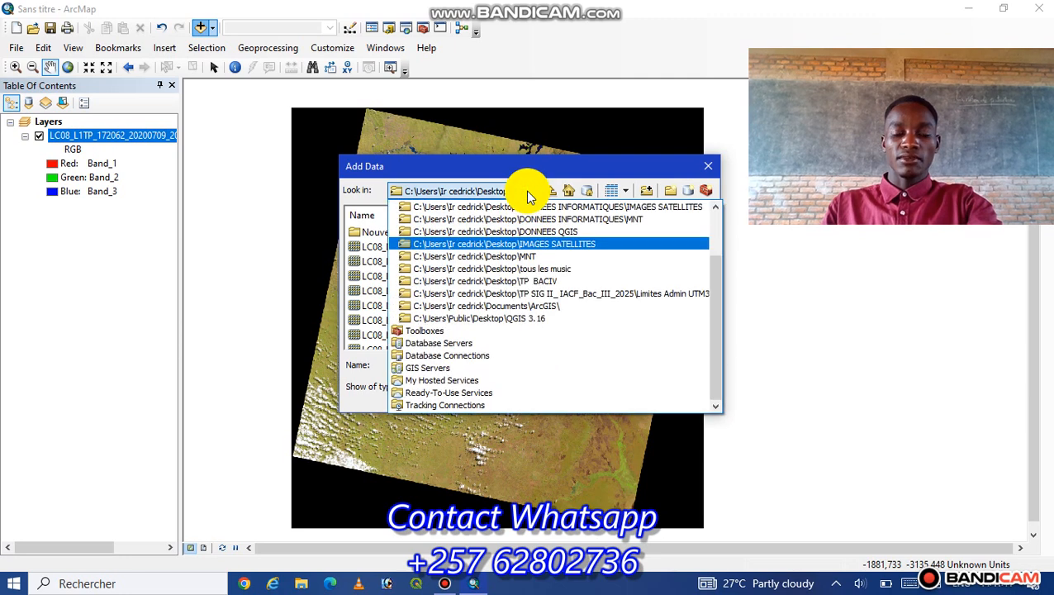
left_click(508, 233)
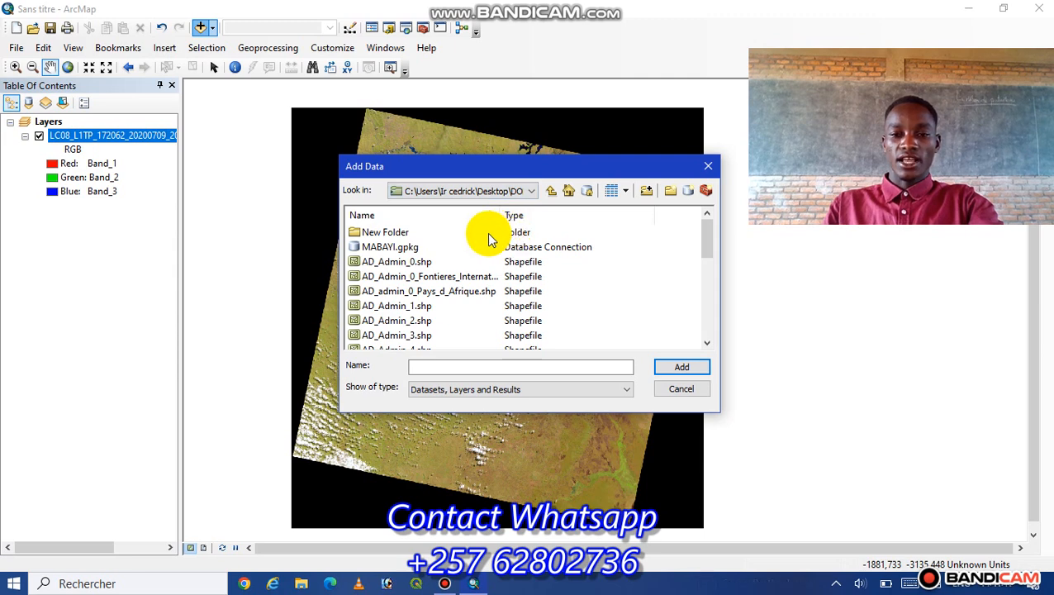
left_click(400, 327)
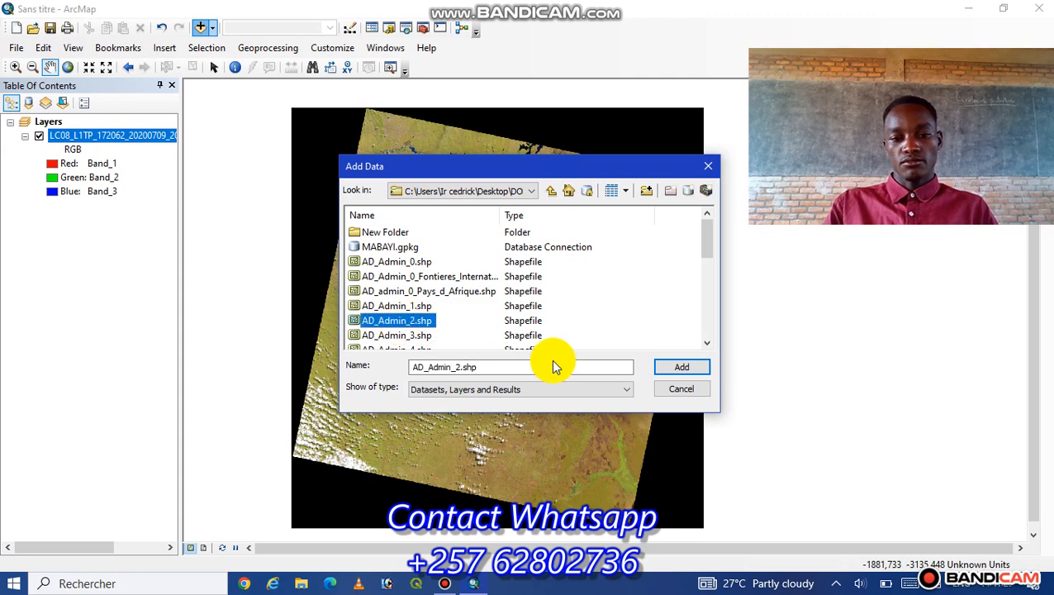
left_click(681, 367)
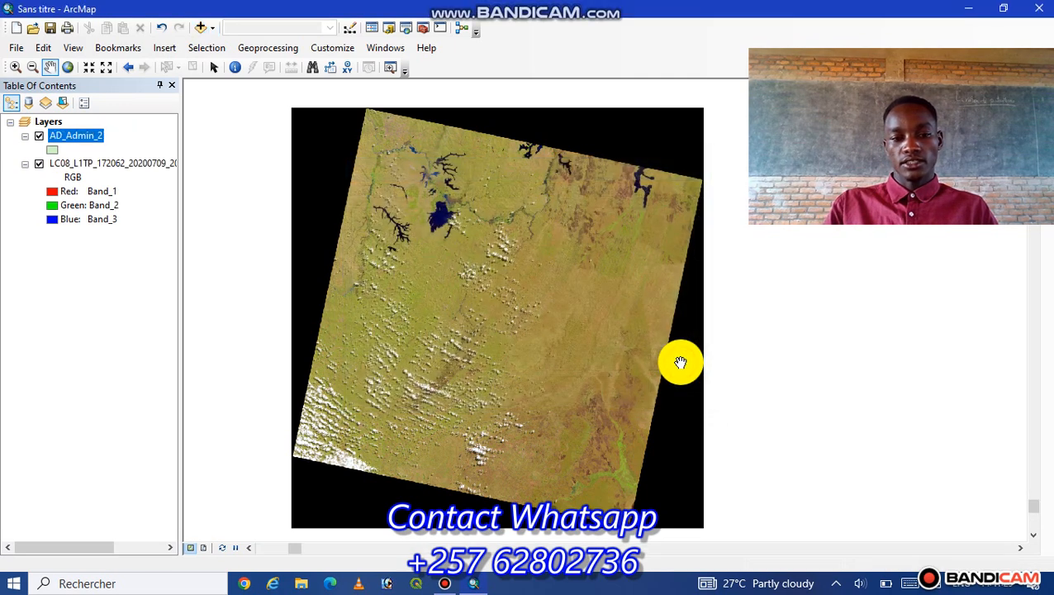
- Zoom the map to the extent of the AD_Admin_2 layer
right_click(98, 137)
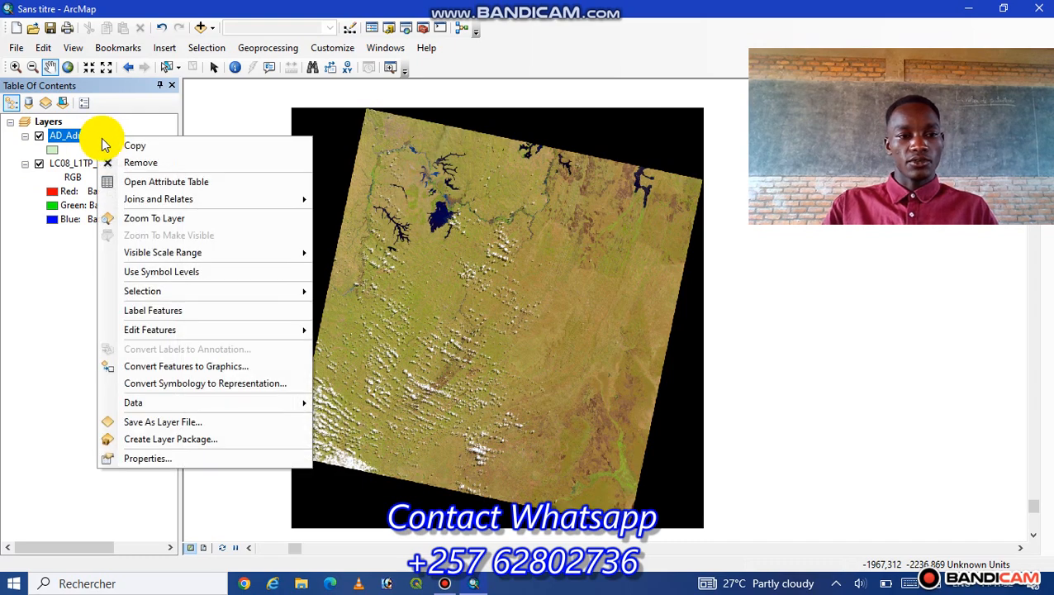
left_click(142, 218)
left_click_drag(614, 230, 565, 251)
left_click_drag(533, 285, 534, 282)
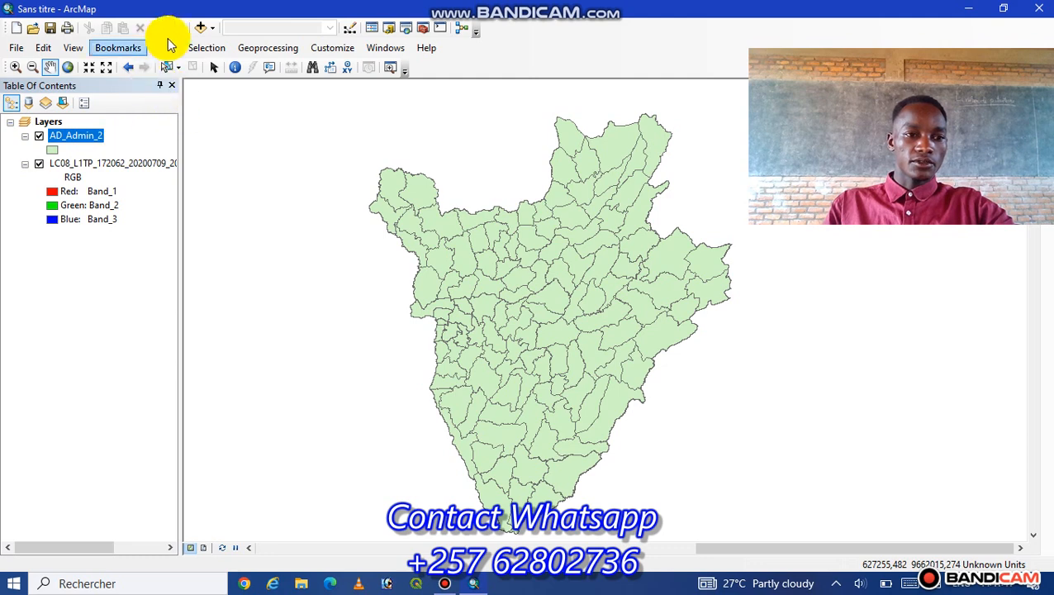
- Add all the LC08_L1TP_172062 rasters from the IMAGES SATELLITES folder at once, accepting the missing spatial references
left_click(200, 27)
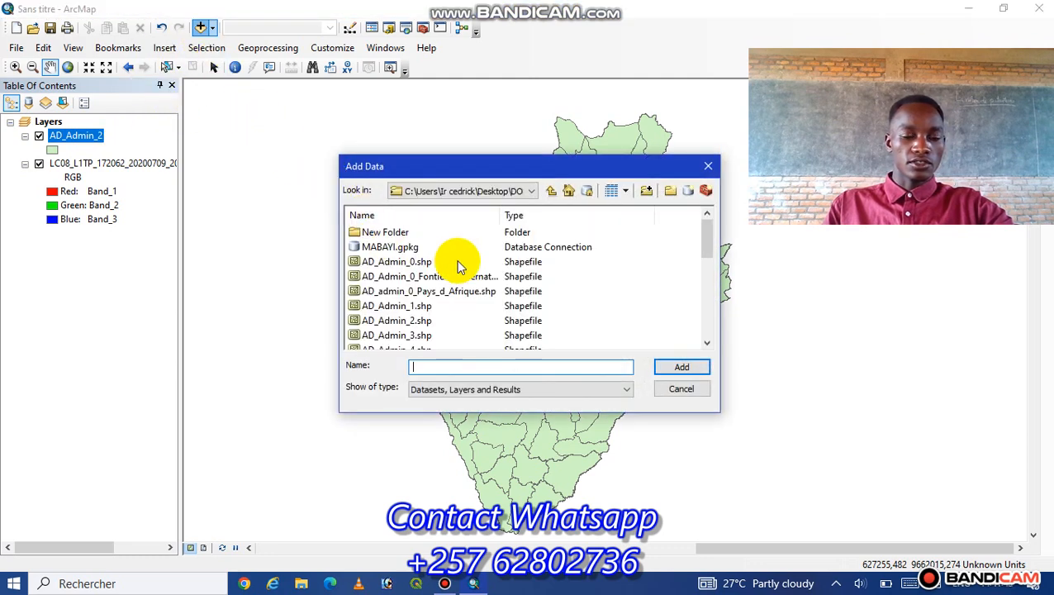
left_click(533, 191)
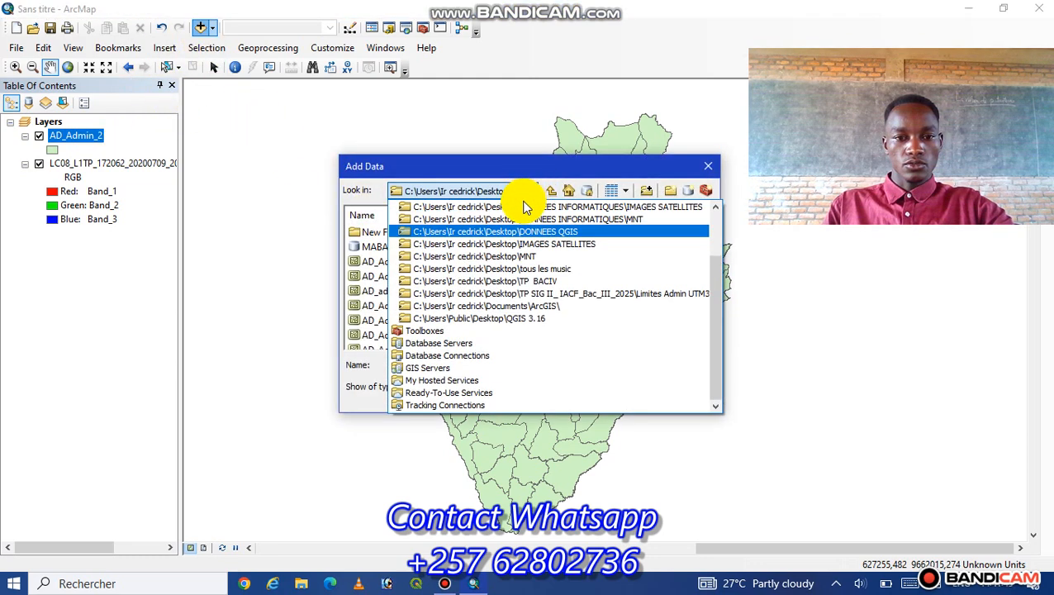
left_click(542, 244)
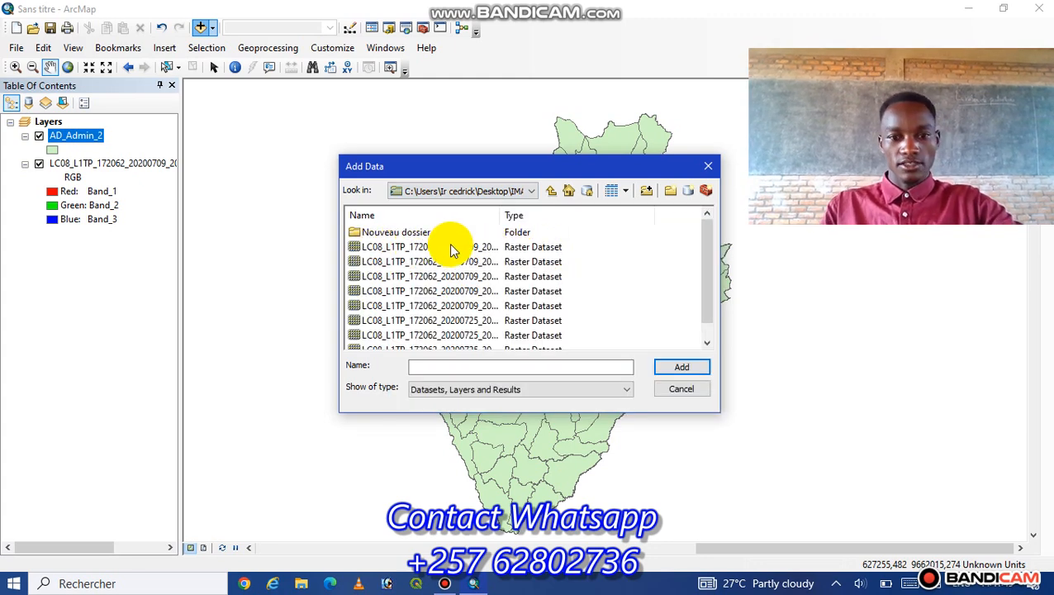
left_click(406, 246)
scroll(426, 286, "down", 1)
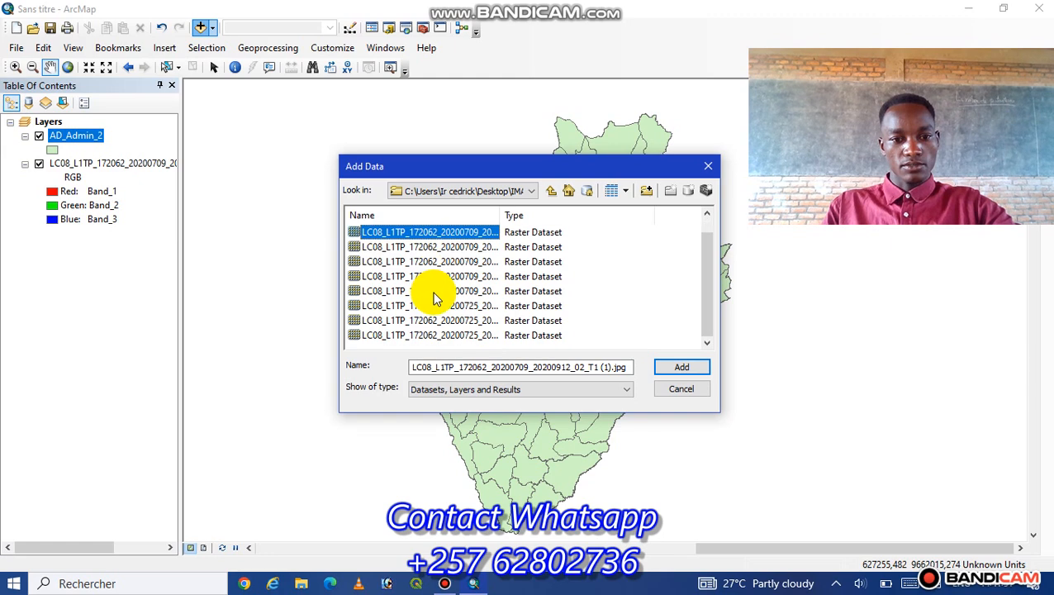
left_click(418, 336, "shift")
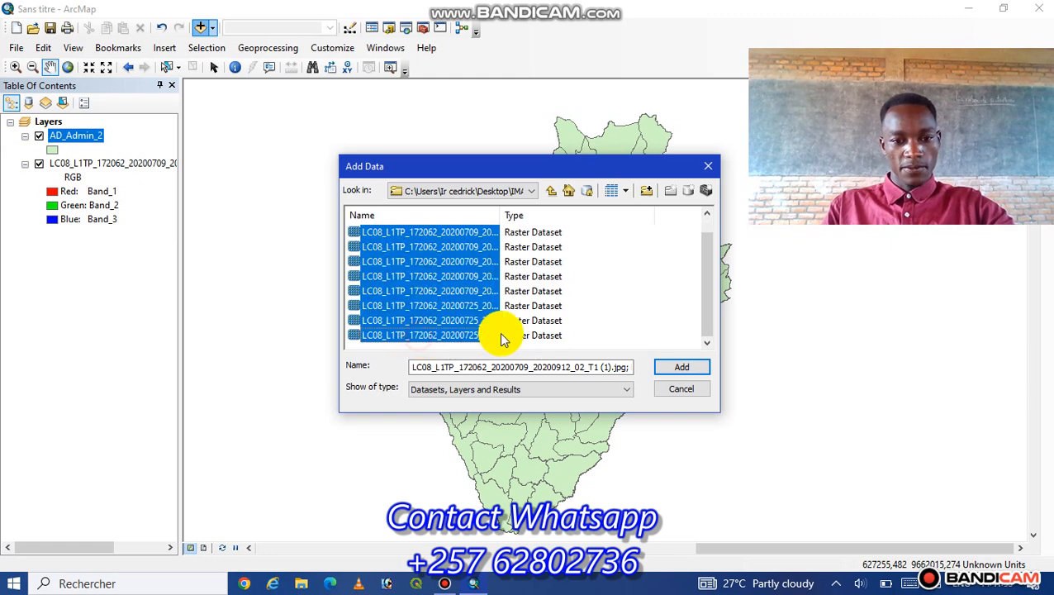
left_click(683, 369)
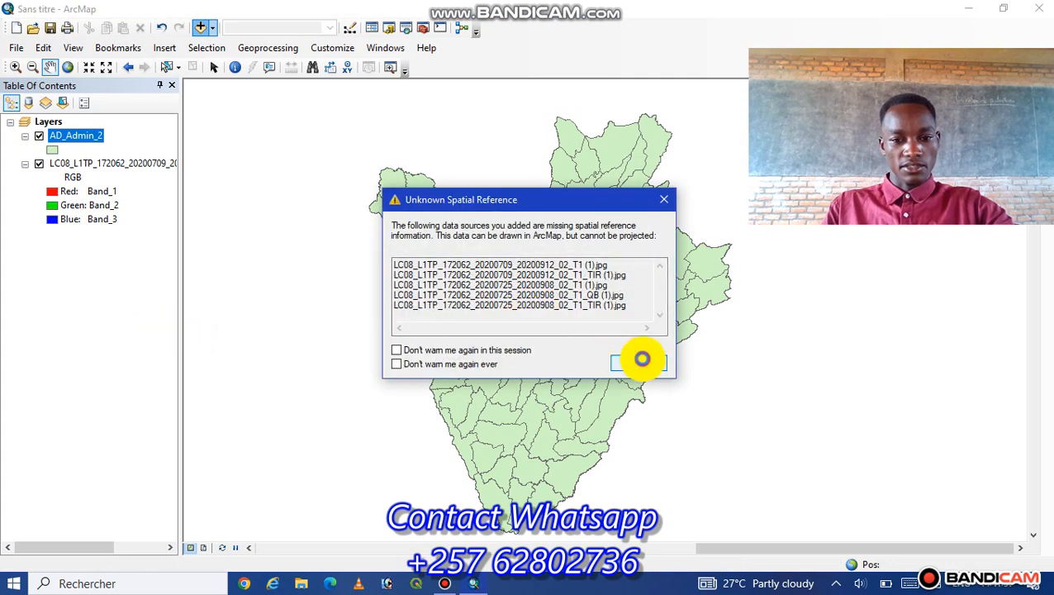
left_click(638, 361)
scroll(84, 242, "down", 4)
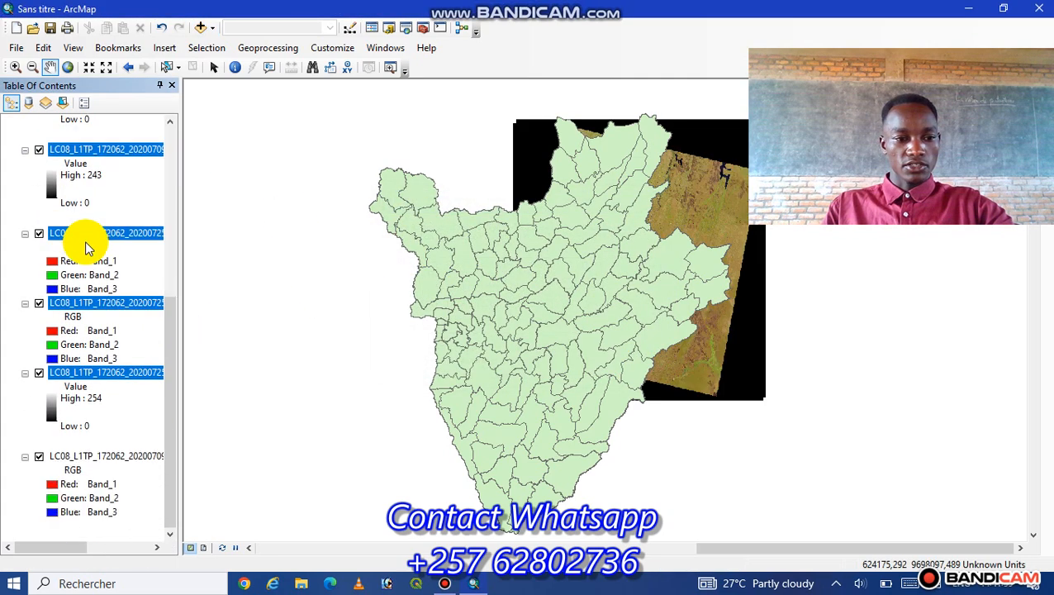
left_click_drag(668, 249, 625, 310)
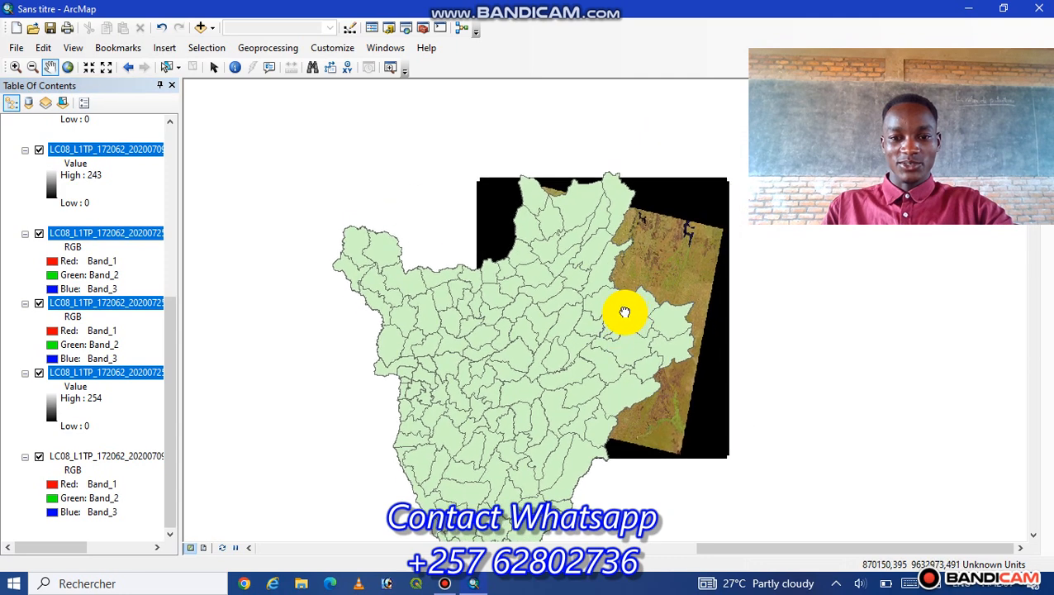
- Hide the LC08_L1TP_172062_20200725_20200908_02_T1_TIR (1).jpg layer and collapse the legends of all layers in the table of contents
left_click(38, 373)
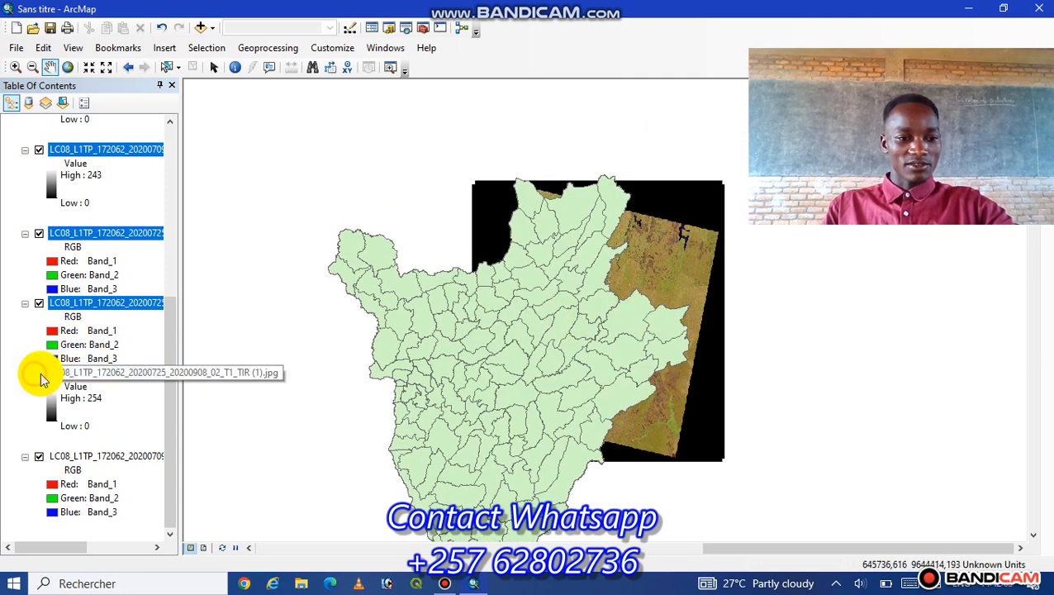
left_click(25, 304)
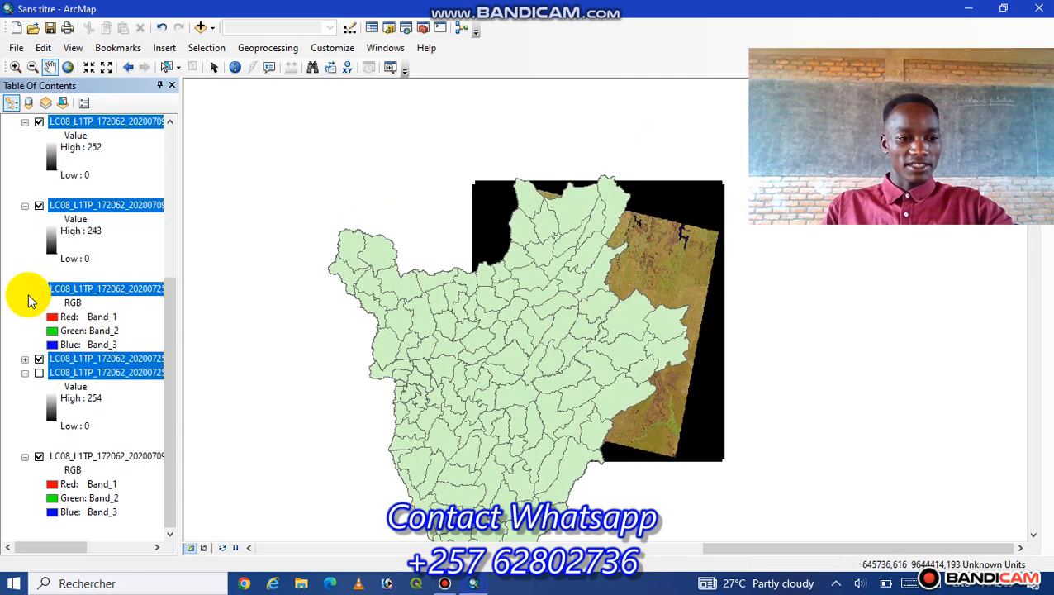
left_click(25, 290)
left_click(26, 260)
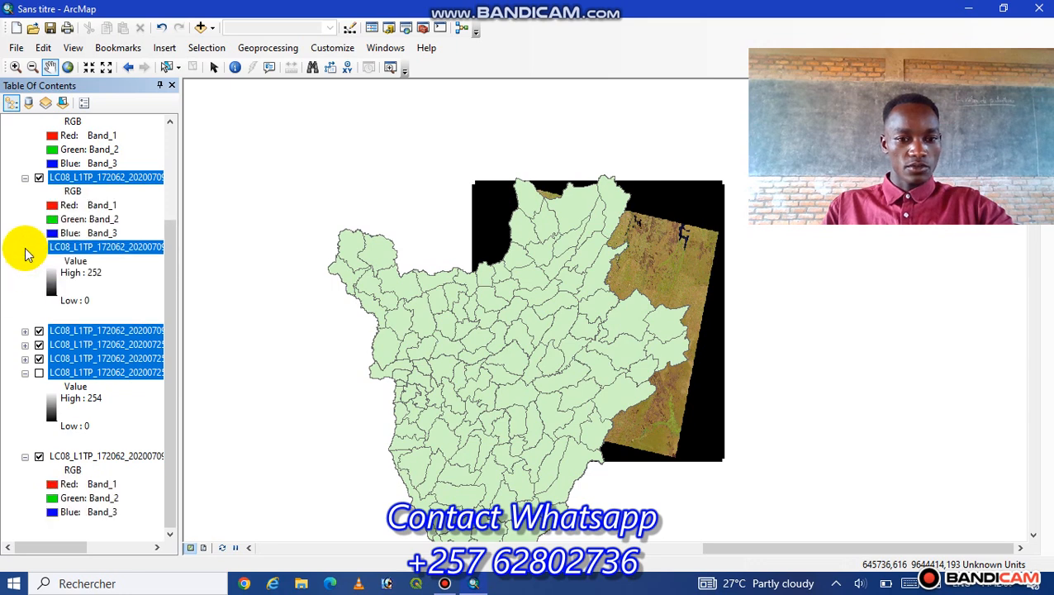
left_click(26, 247)
left_click(24, 247)
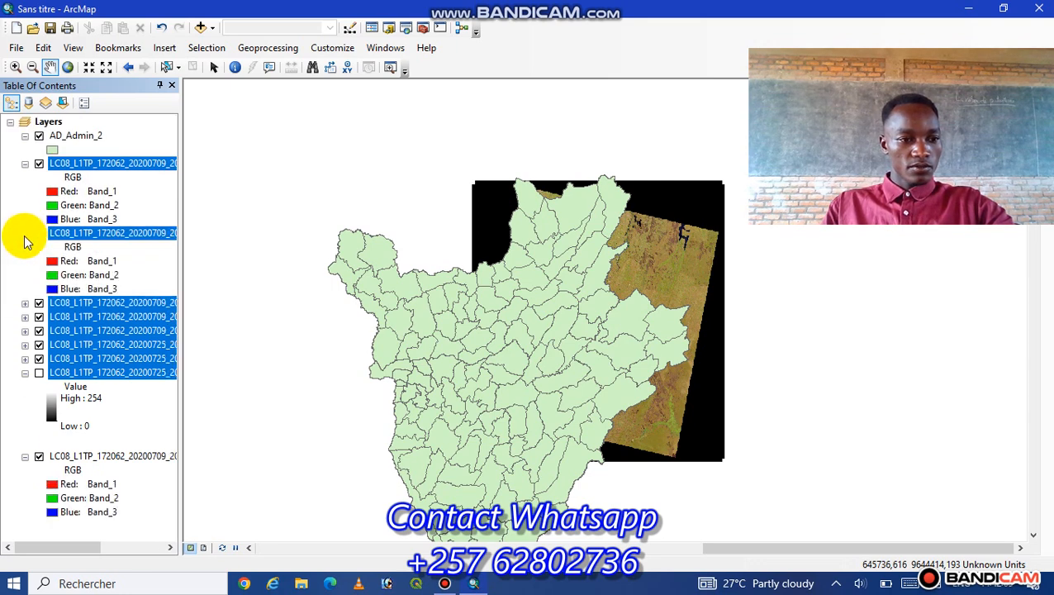
left_click(24, 233)
left_click(25, 164)
left_click(25, 136)
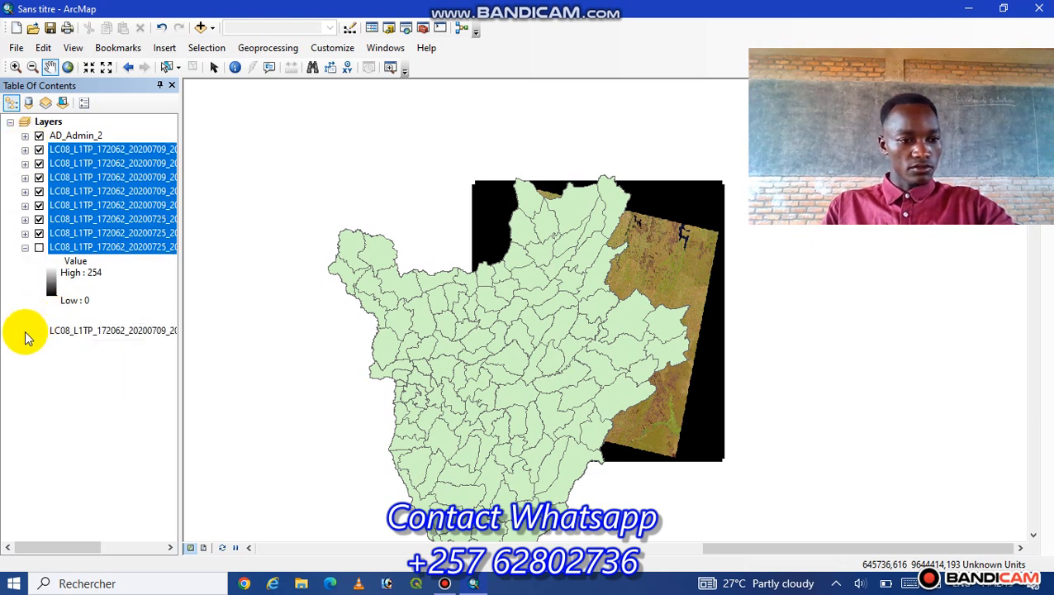
left_click(24, 247)
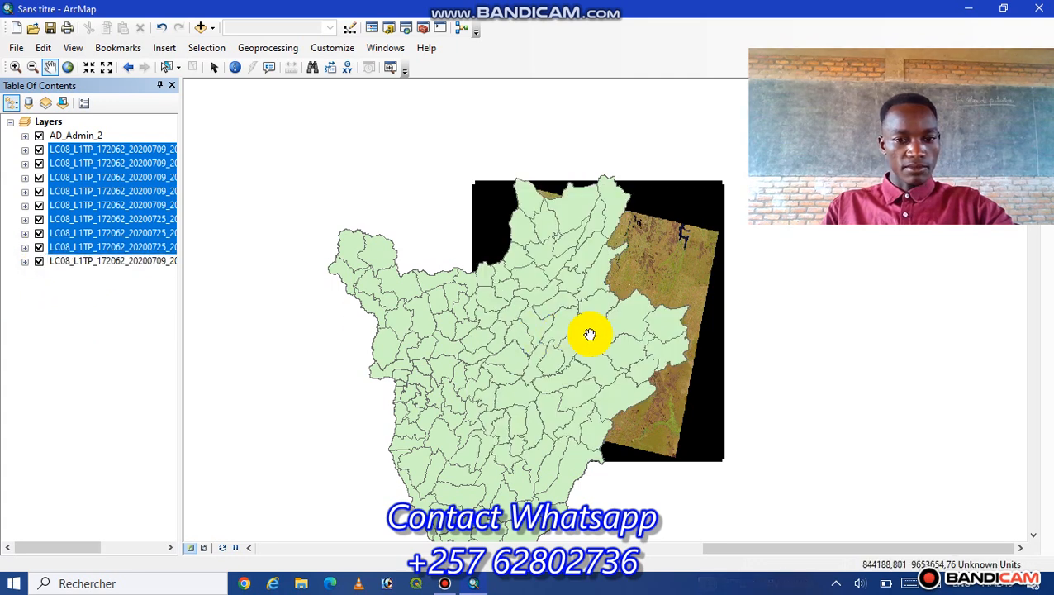
- Hide the AD_Admin_2 layer and every LC08_L1TP_172062 raster except the second one in the layer list
left_click(40, 262)
left_click(40, 248)
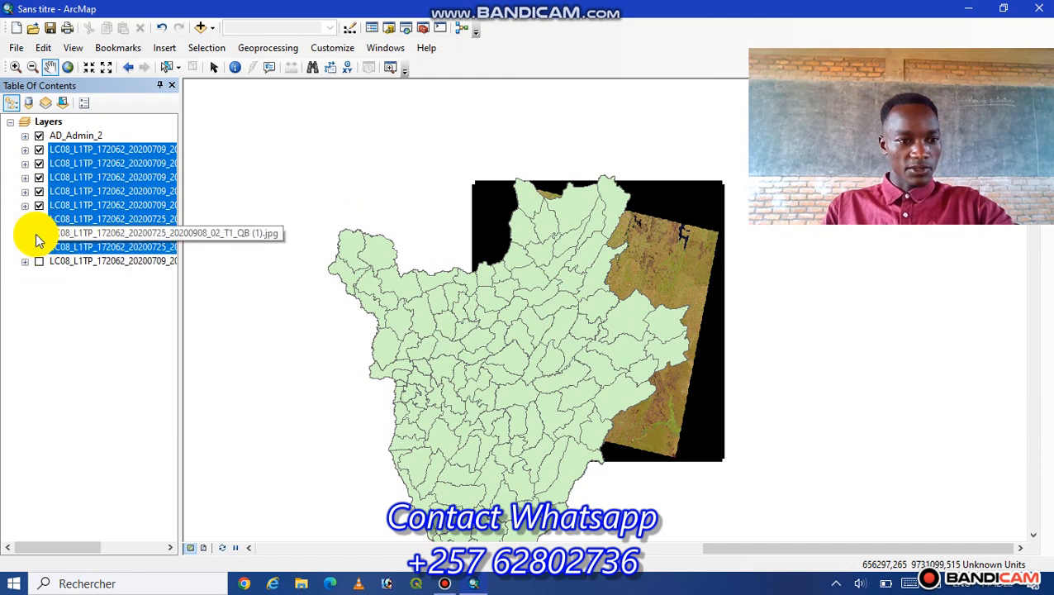
left_click(38, 233)
left_click(38, 219)
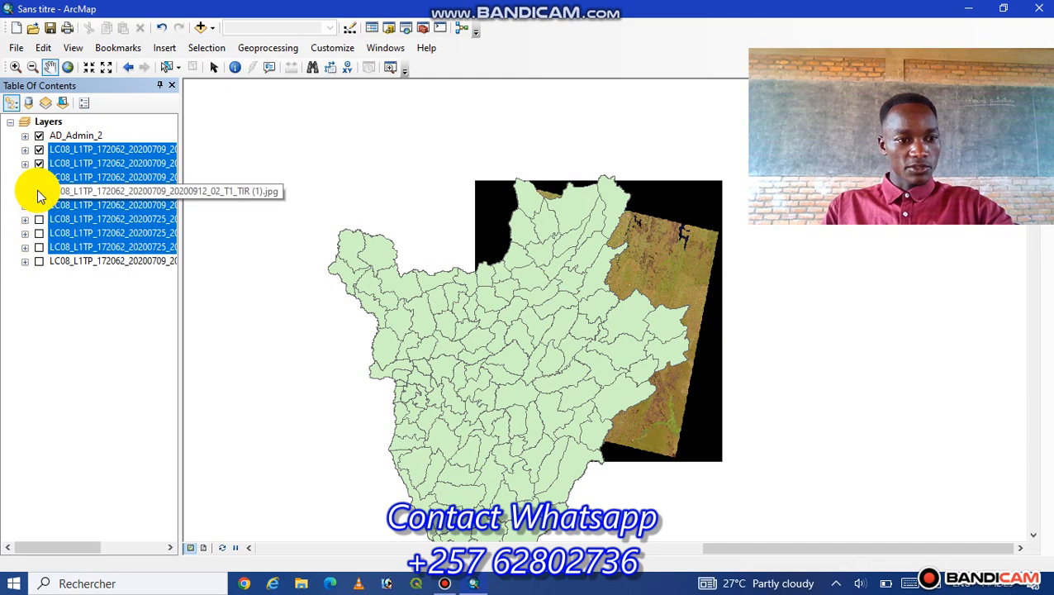
left_click(37, 189)
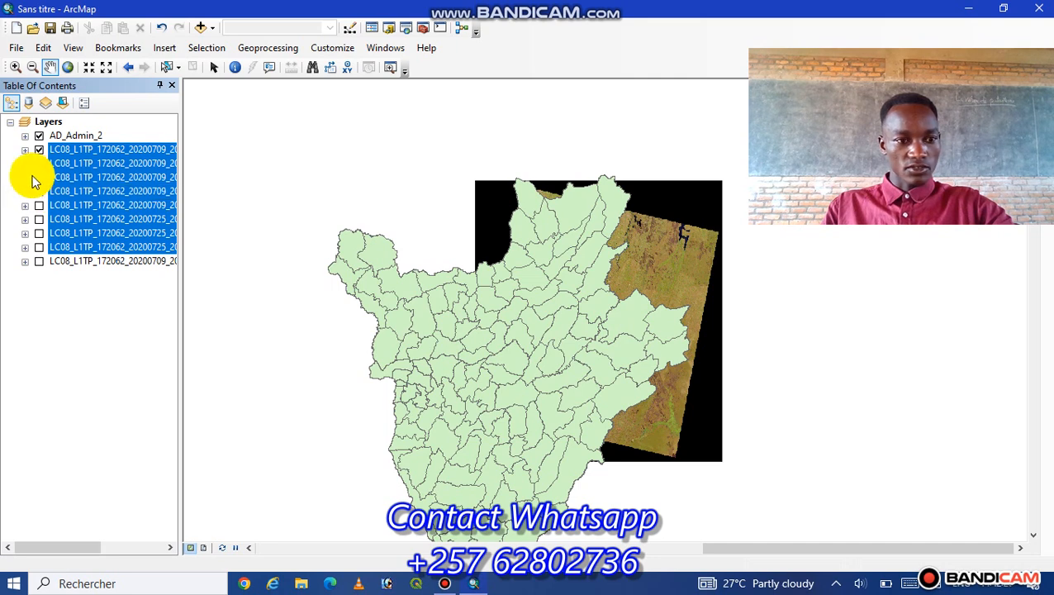
left_click(38, 135)
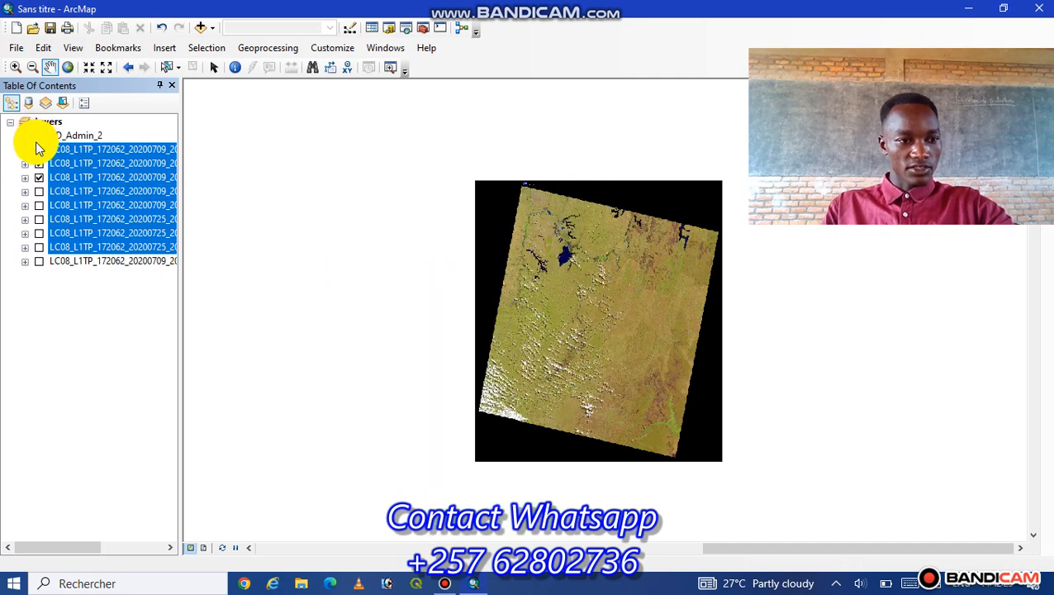
left_click(38, 176)
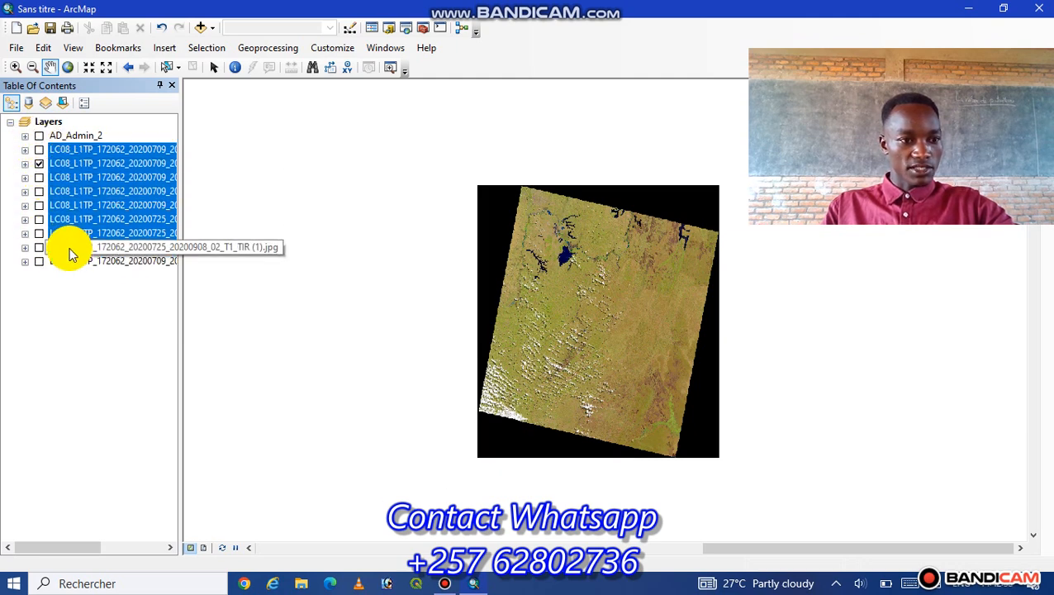
- Remove all the hidden LC08_L1TP_172062 rasters, keeping only the visible 20200709 image and the AD_Admin_2 layer
left_click(49, 176)
left_click(39, 164)
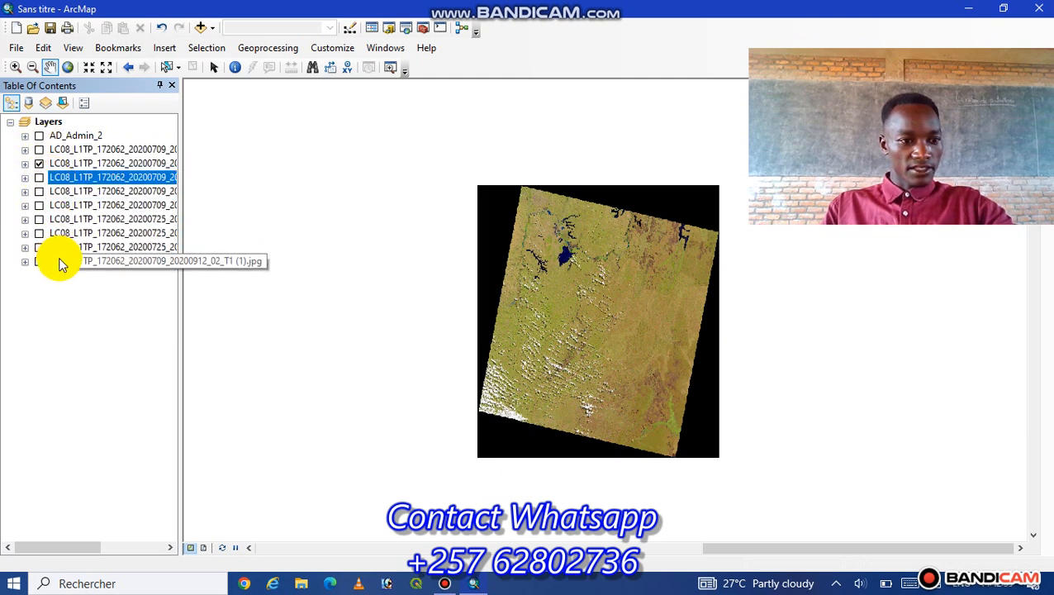
left_click(60, 261, "shift")
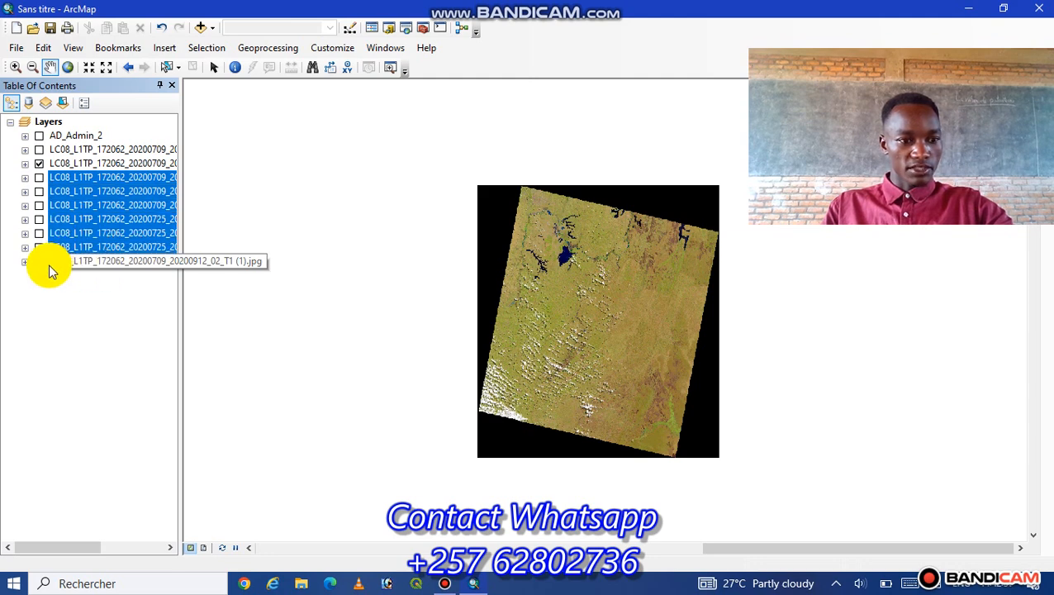
left_click(111, 220, "ctrl")
right_click(112, 219)
left_click(136, 240)
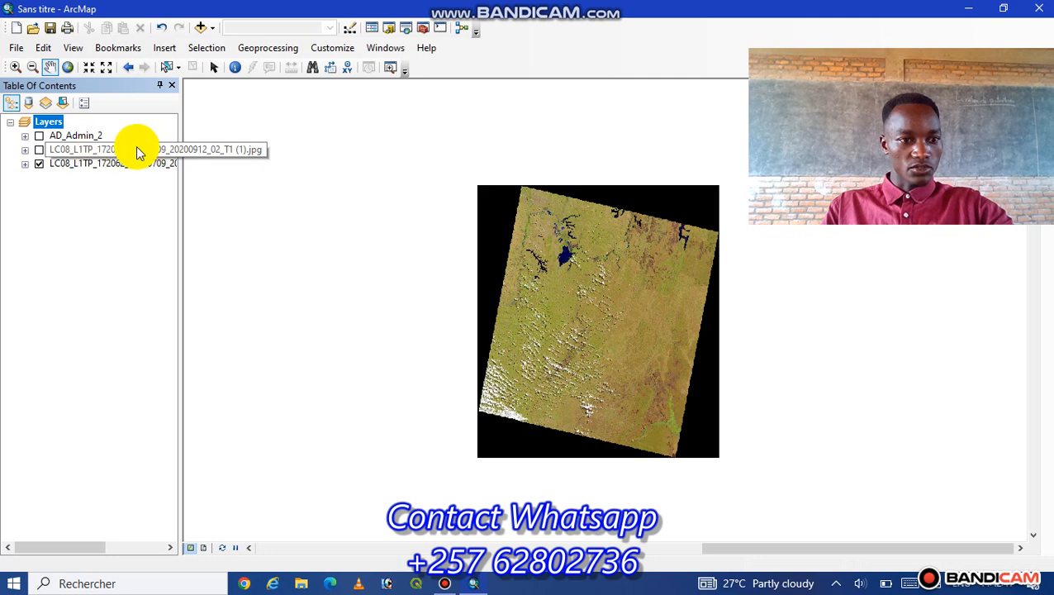
right_click(73, 150)
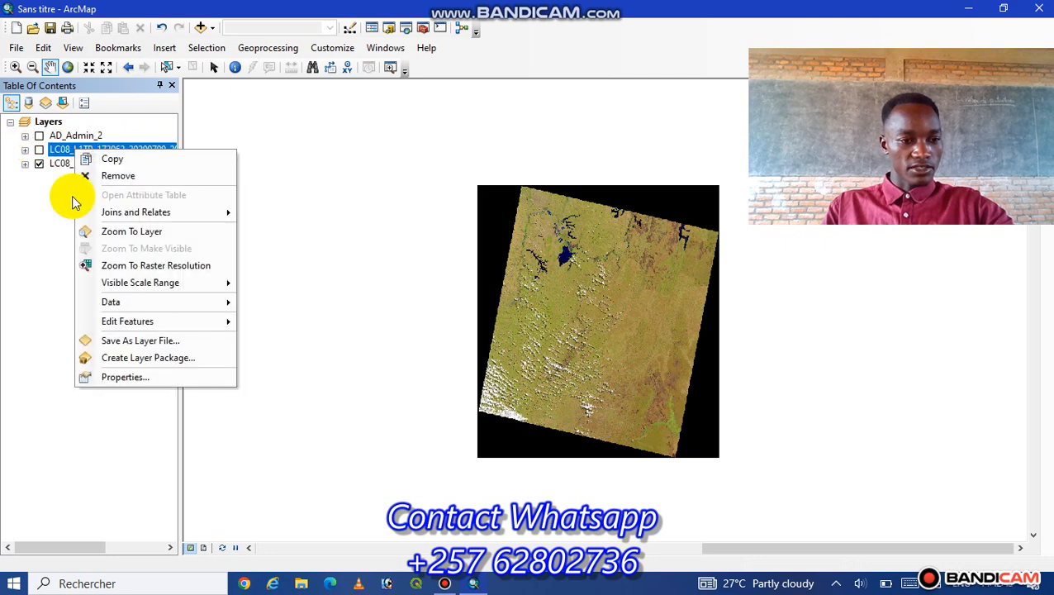
left_click(100, 176)
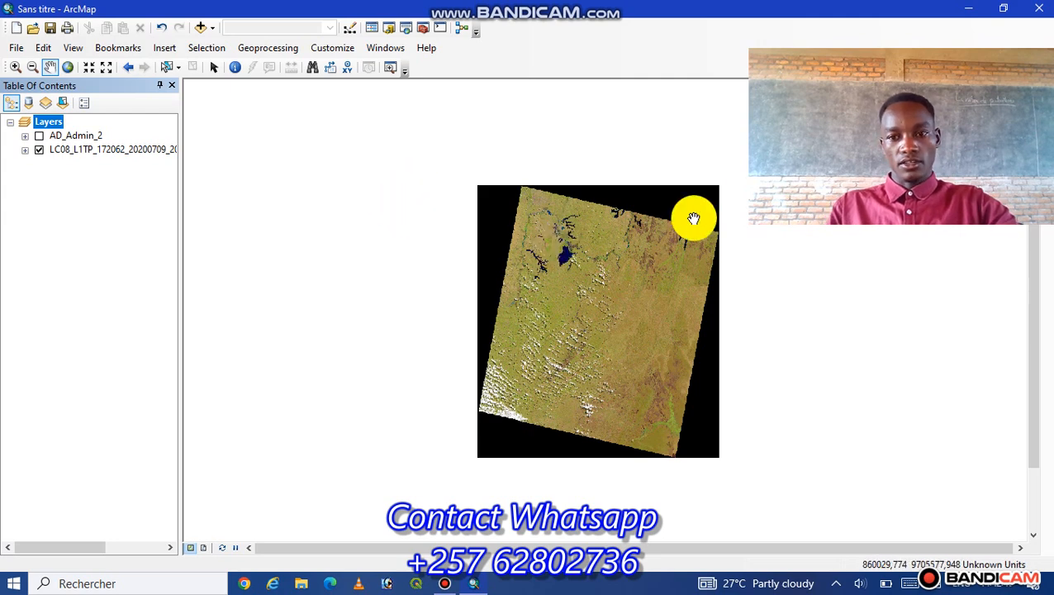
- Show the AD_Admin_2 layer and select the administrative polygon at its easternmost edge, over the satellite image
left_click_drag(1016, 59, 1042, 396)
left_click_drag(637, 251, 531, 285)
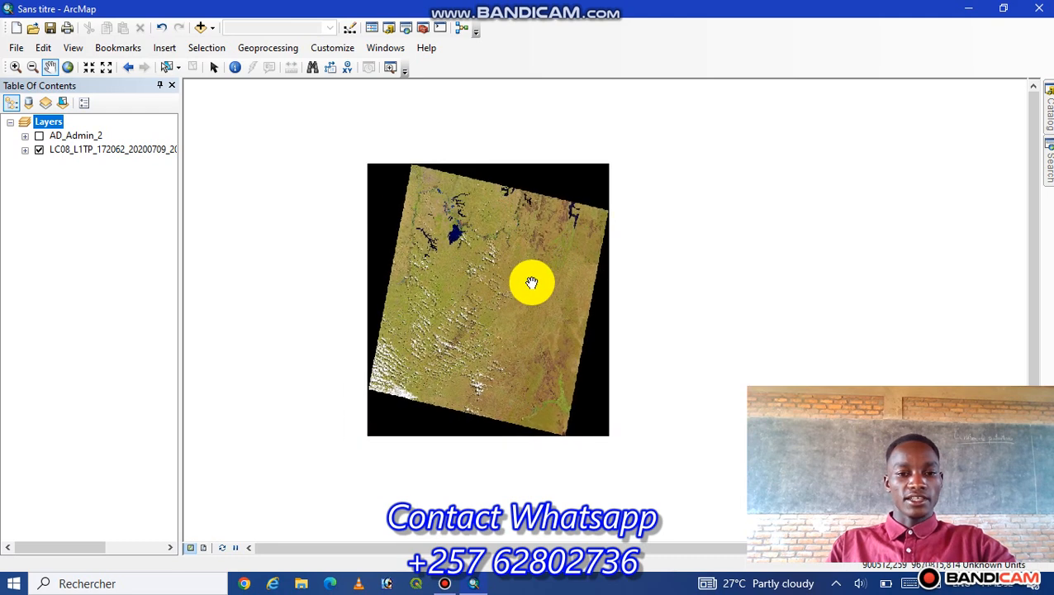
left_click(47, 142)
left_click(39, 137)
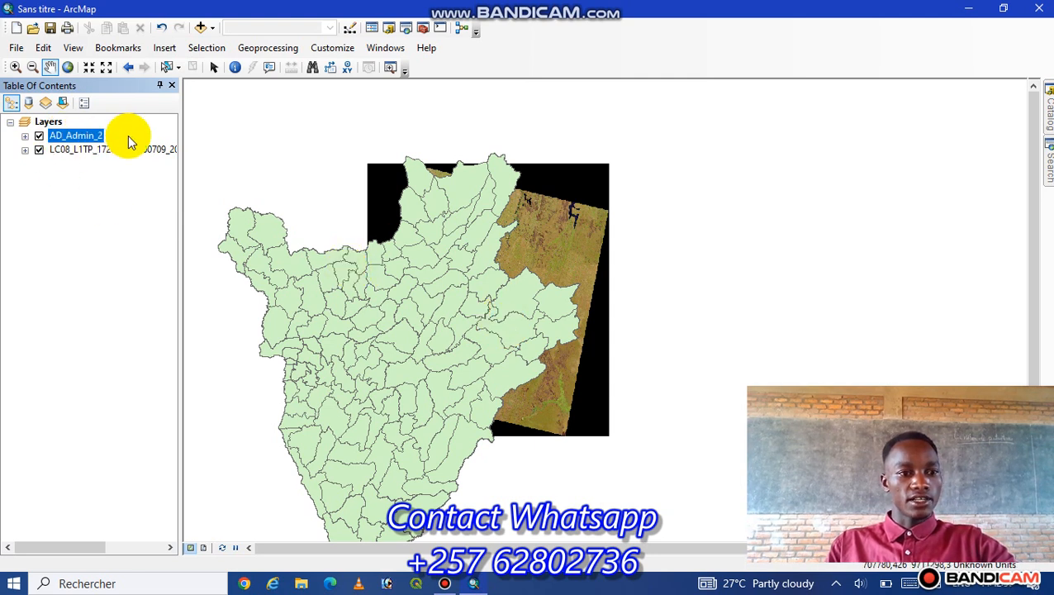
left_click(166, 69)
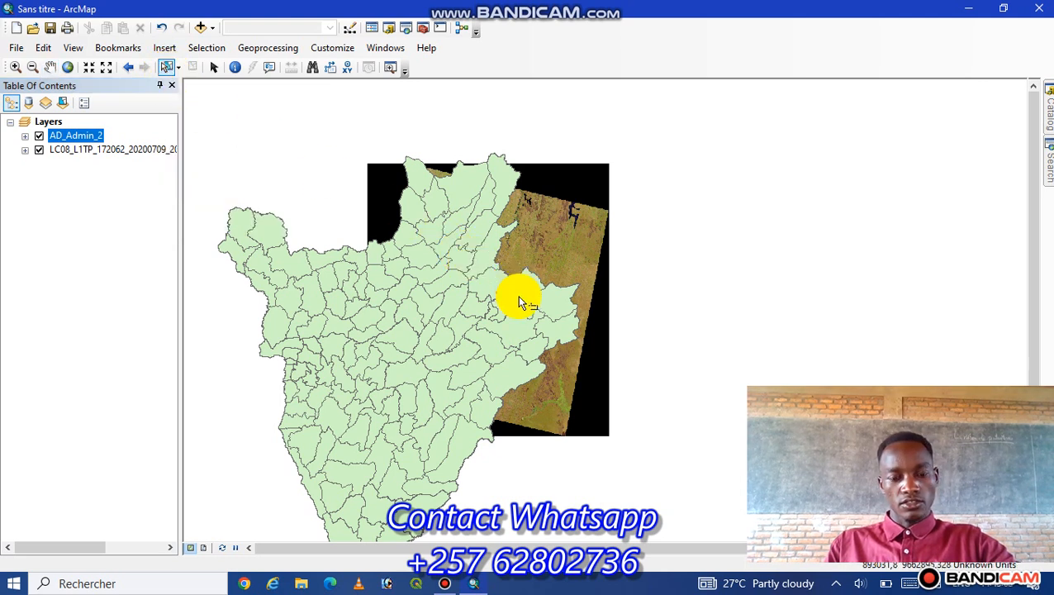
left_click(542, 297)
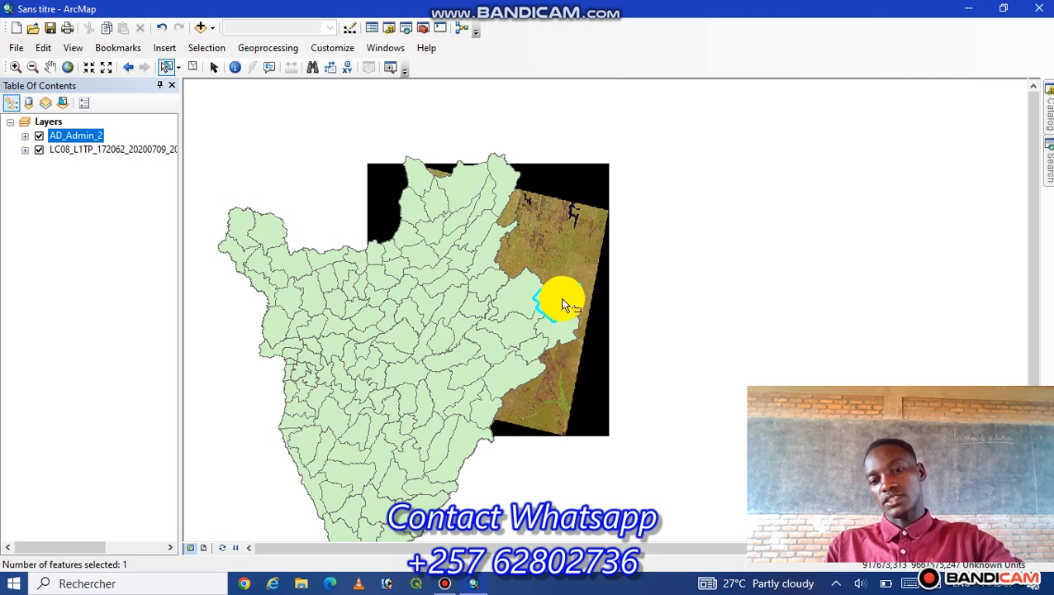
- Export the selected AD_Admin_2 feature as KIGAMBA, overwriting the existing object, and add it to the map as a layer
right_click(93, 138)
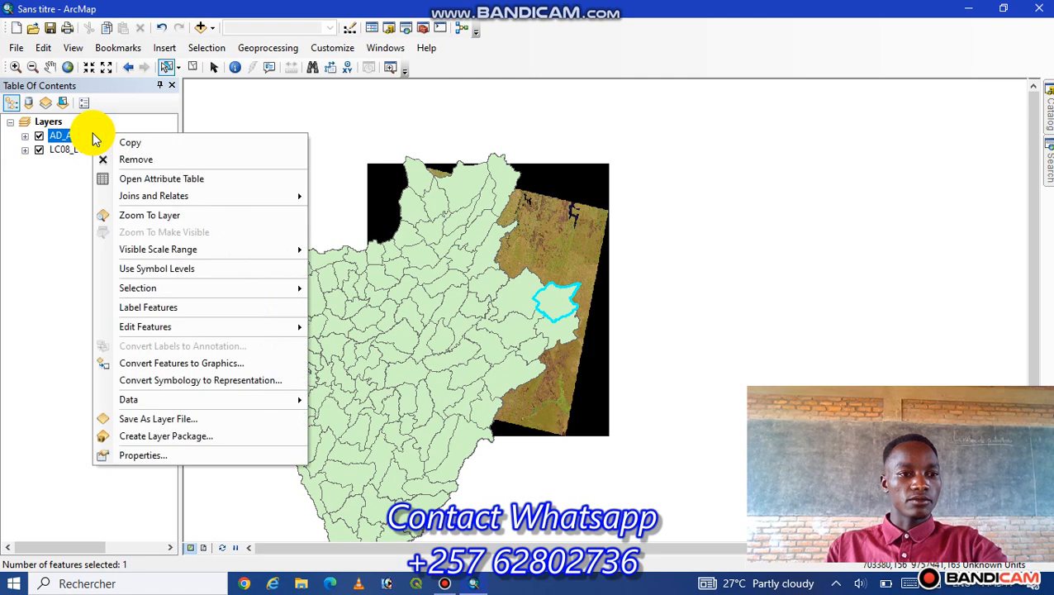
mouse_move(153, 405)
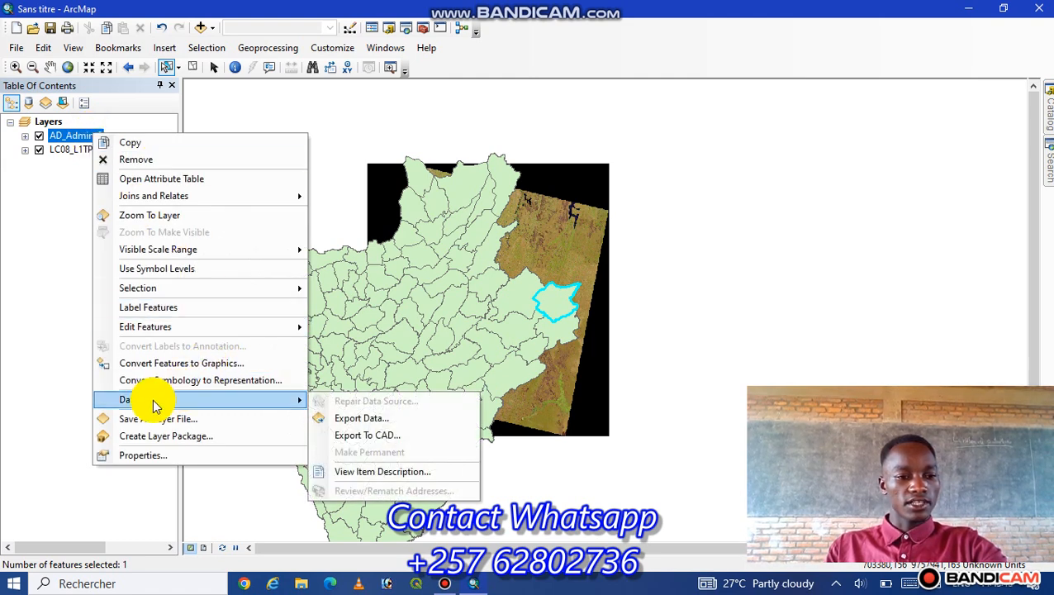
left_click(353, 418)
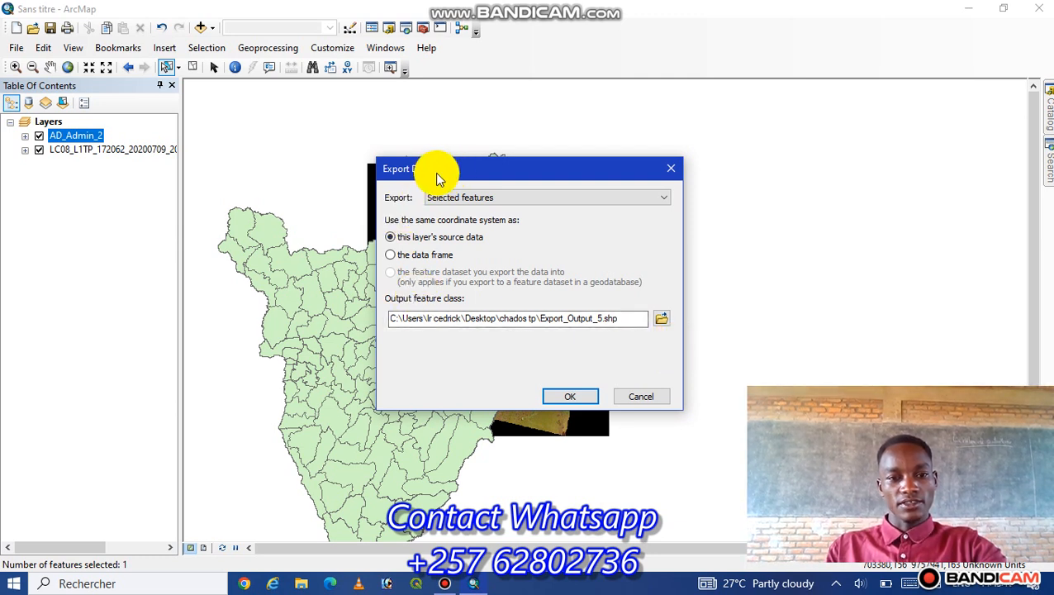
left_click_drag(631, 318, 374, 328)
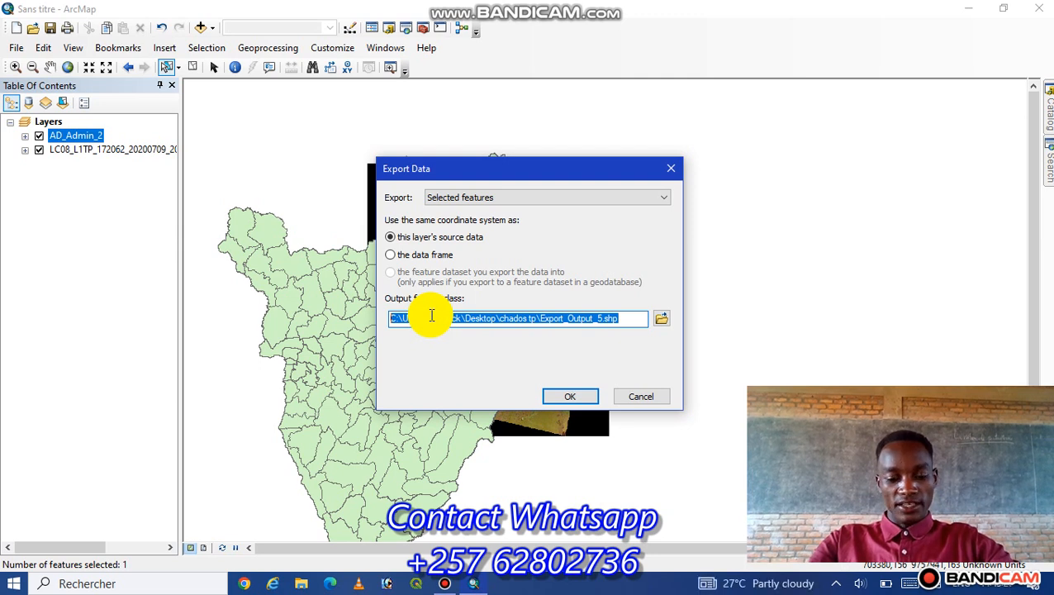
type("Kl")
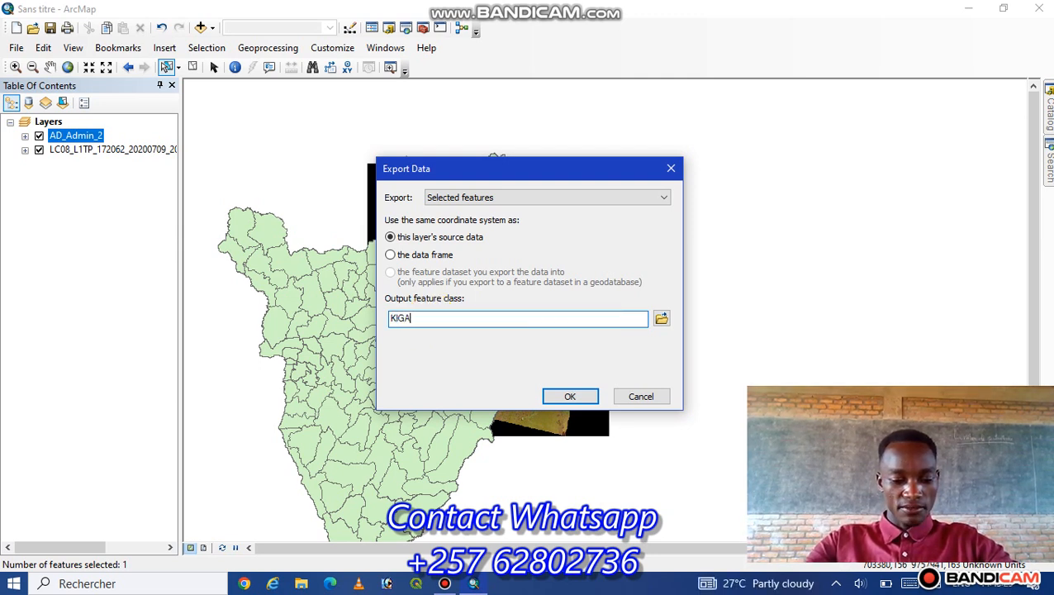
left_click(568, 400)
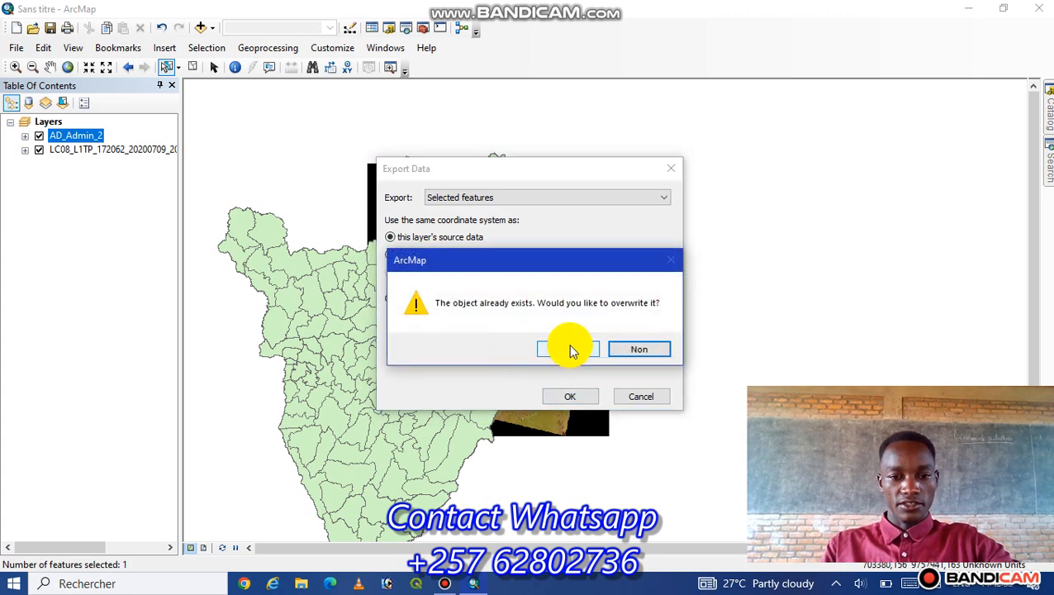
left_click(572, 350)
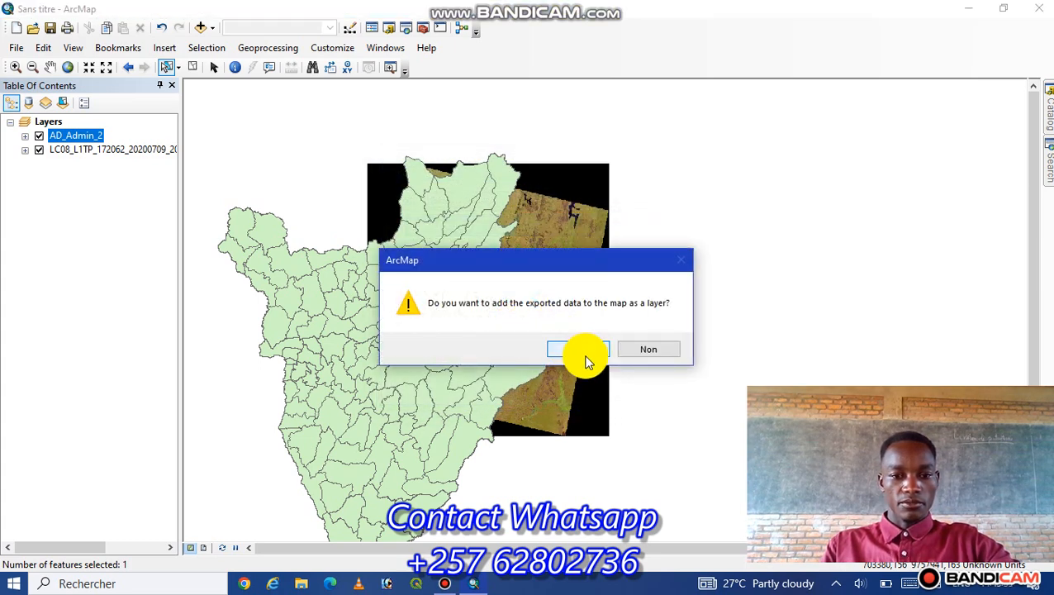
left_click(578, 349)
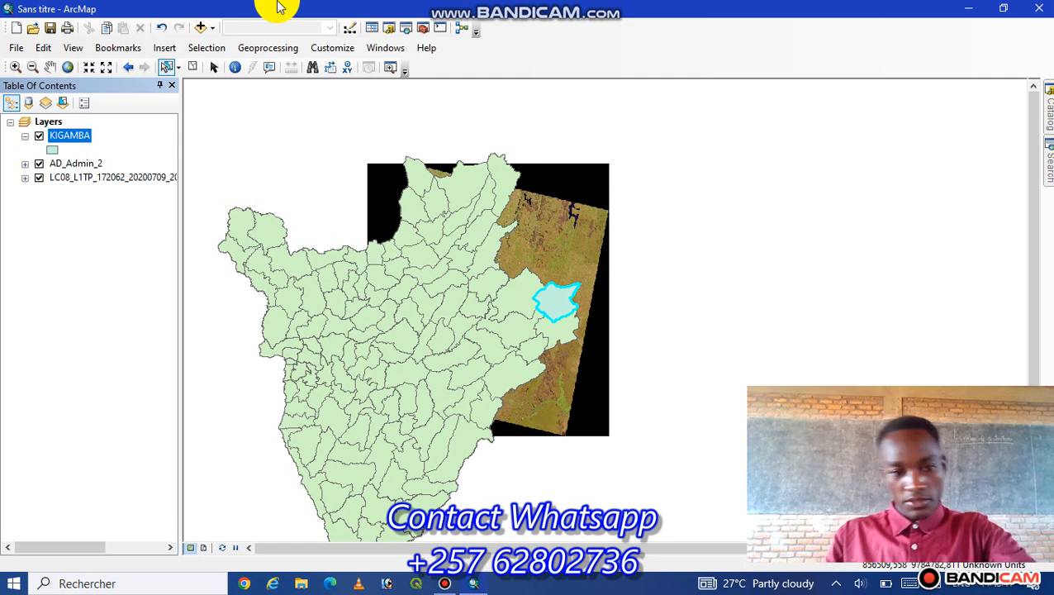
- Hide the AD_Admin_2 layer and enlarge the view of the KIGAMBA polygon over the satellite image
left_click(39, 164)
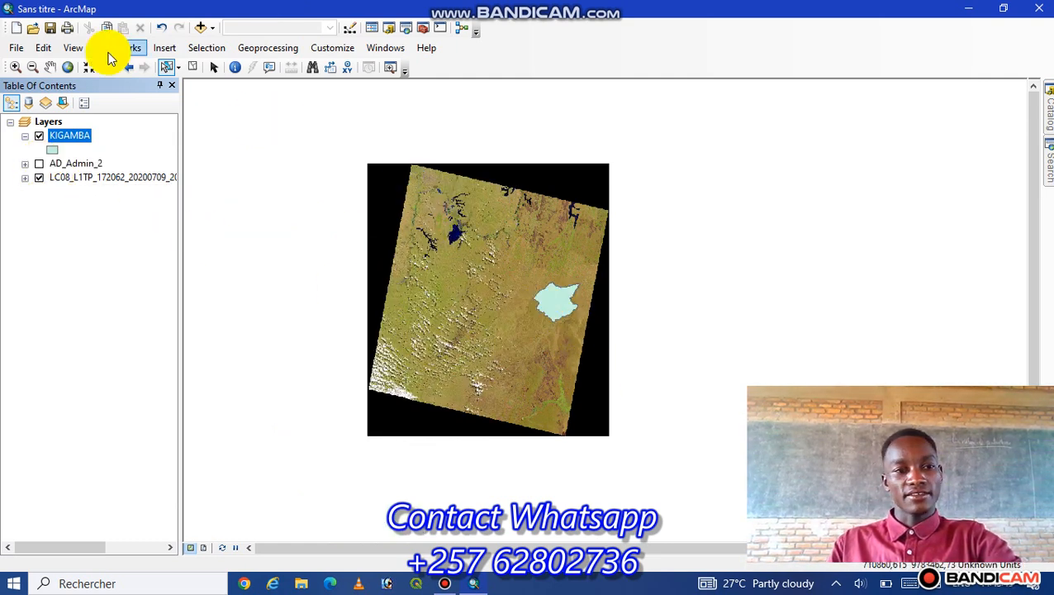
left_click(51, 68)
scroll(550, 315, "down", 2)
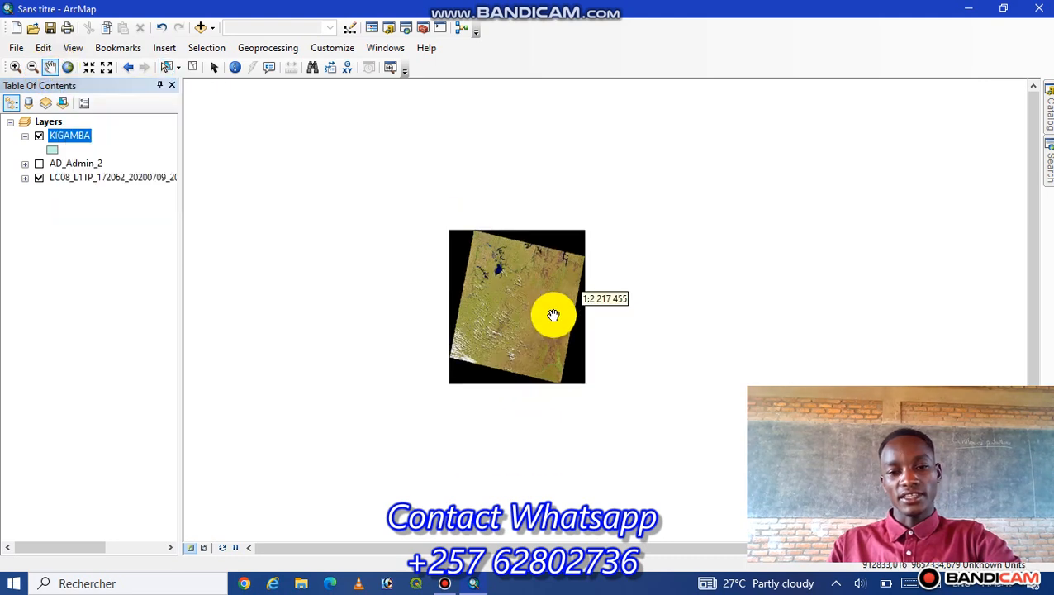
scroll(553, 317, "up", 3)
scroll(553, 316, "up", 1)
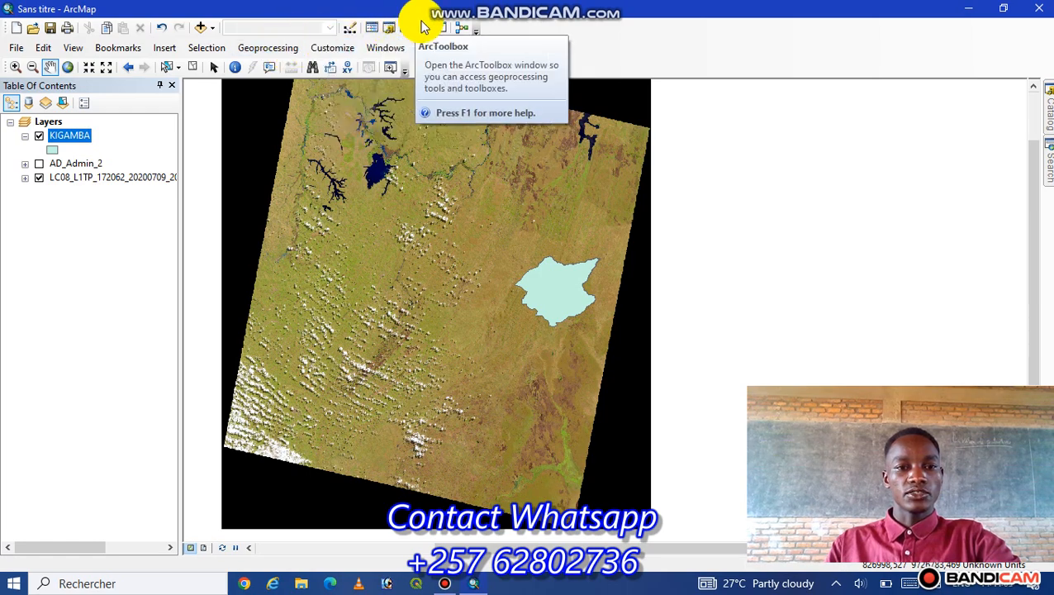
left_click_drag(1028, 402, 256, 359)
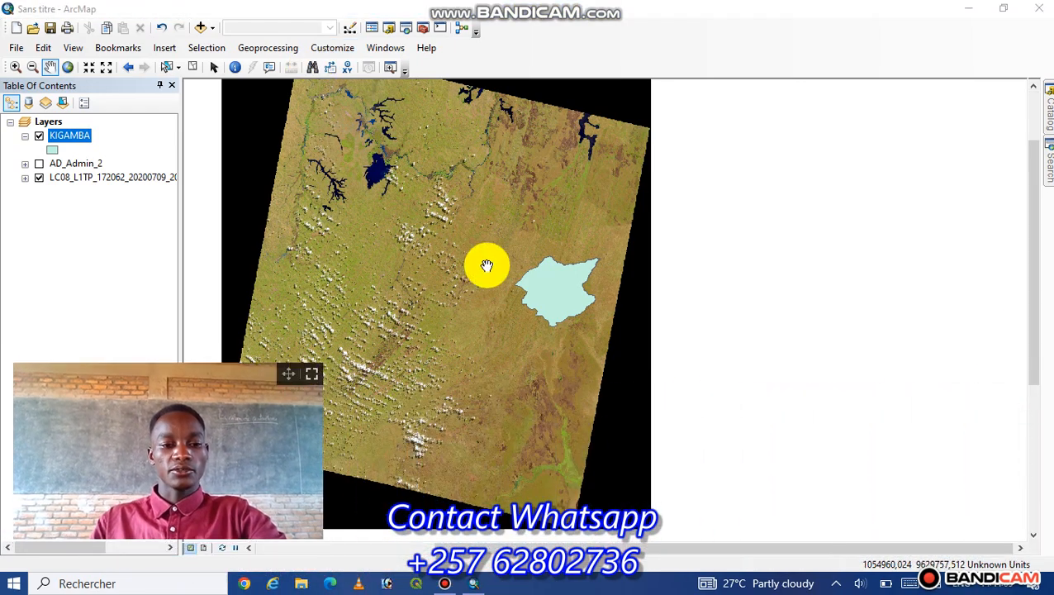
- Open ArcToolbox and collapse the Surface toolset and the Spatial Analyst Tools toolbox
left_click(424, 30)
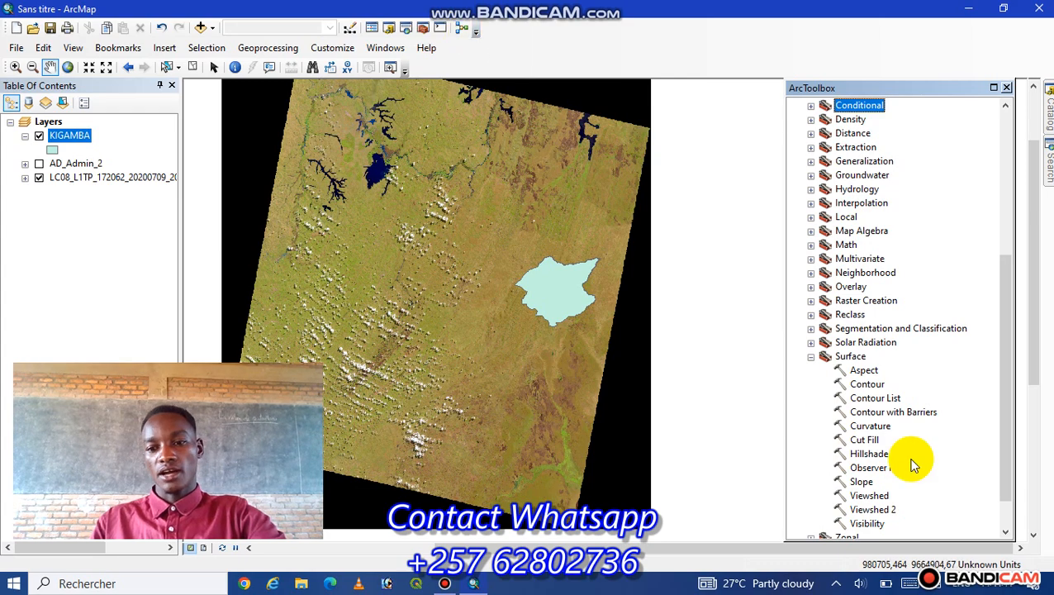
left_click(812, 358)
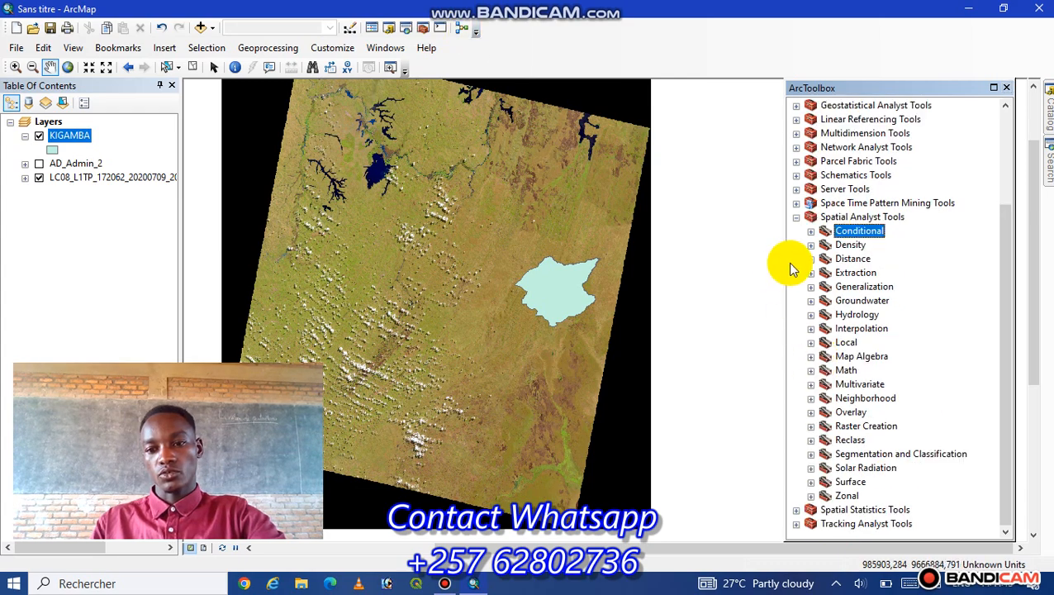
left_click(796, 219)
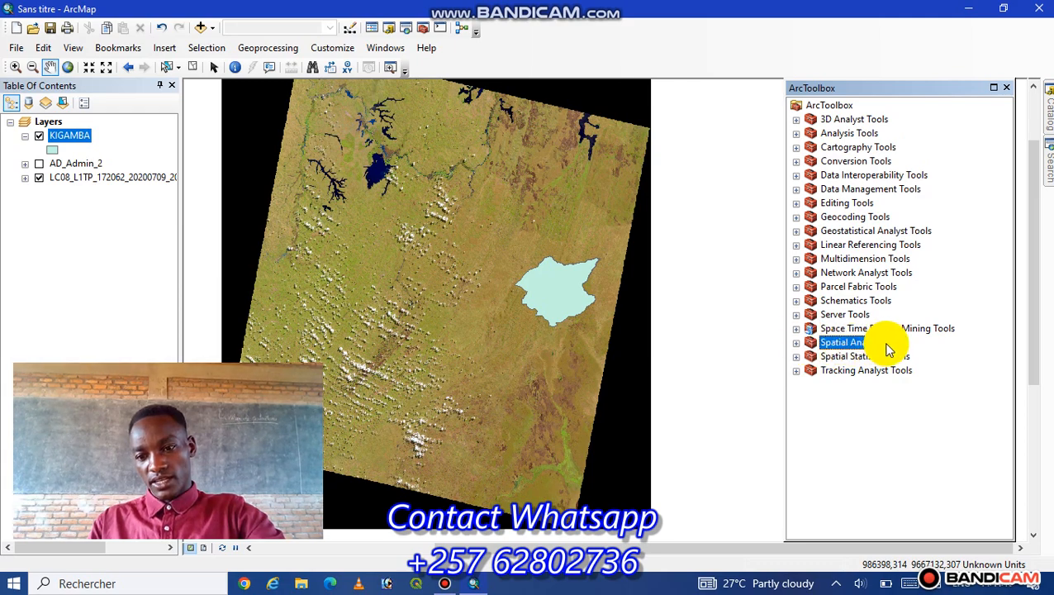
- Look through the Spatial Analyst toolsets, including the Surface tools, and collapse the toolbox again
left_click(796, 343)
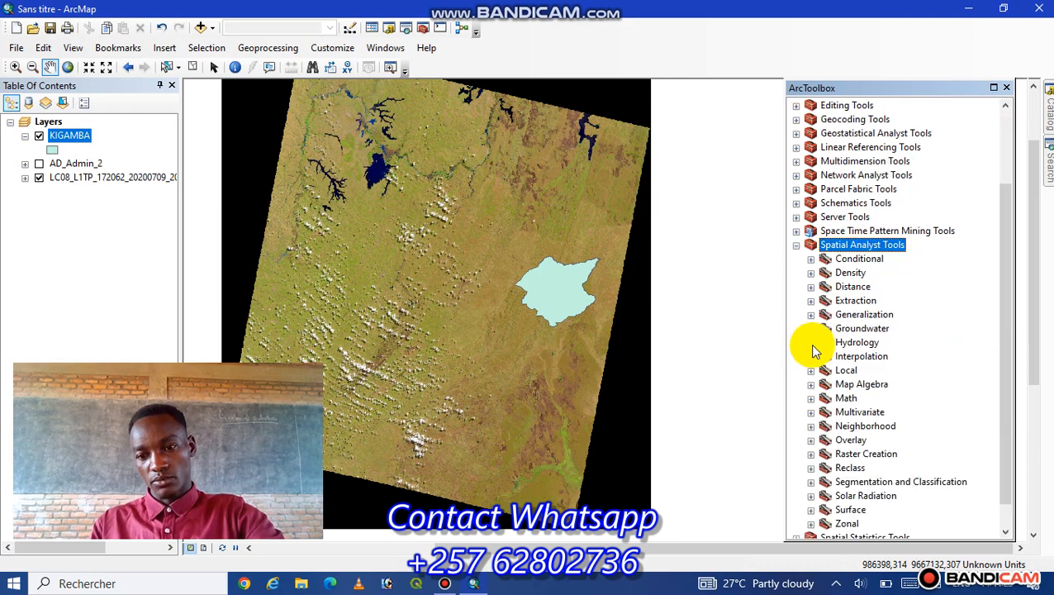
scroll(822, 338, "down", 1)
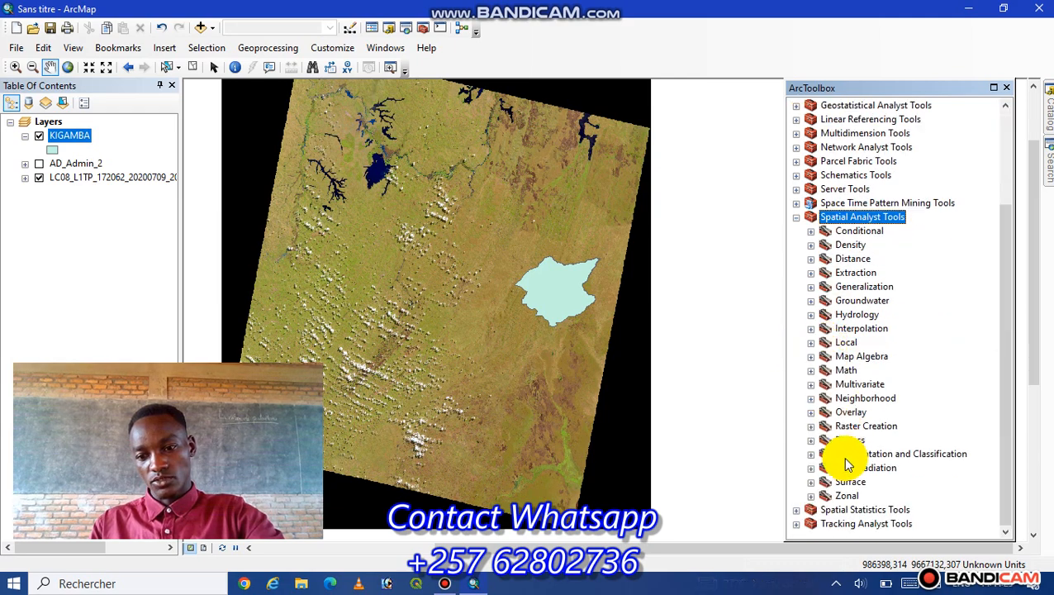
left_click(811, 483)
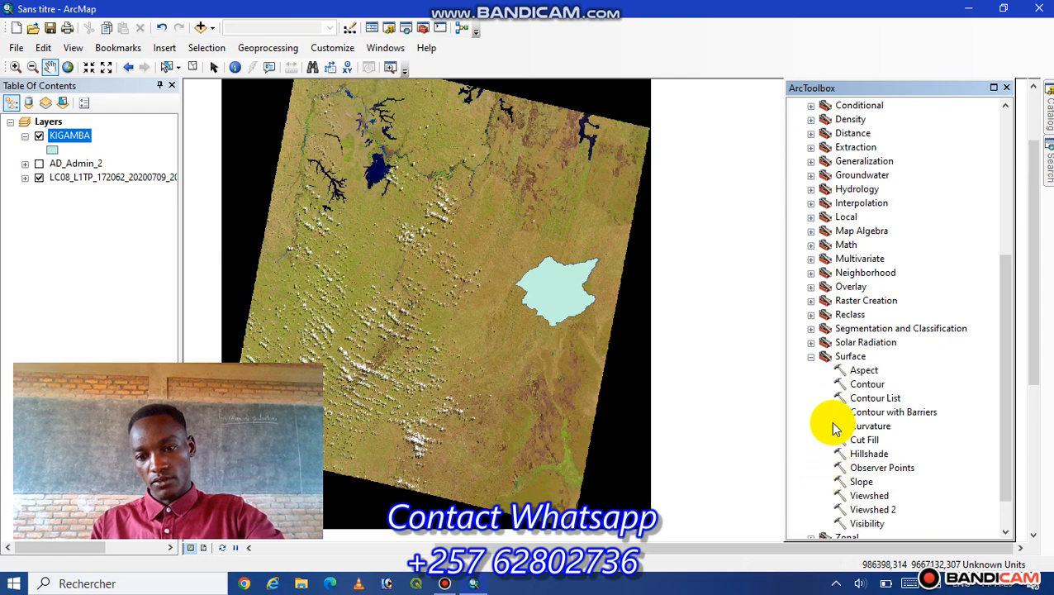
scroll(834, 433, "down", 1)
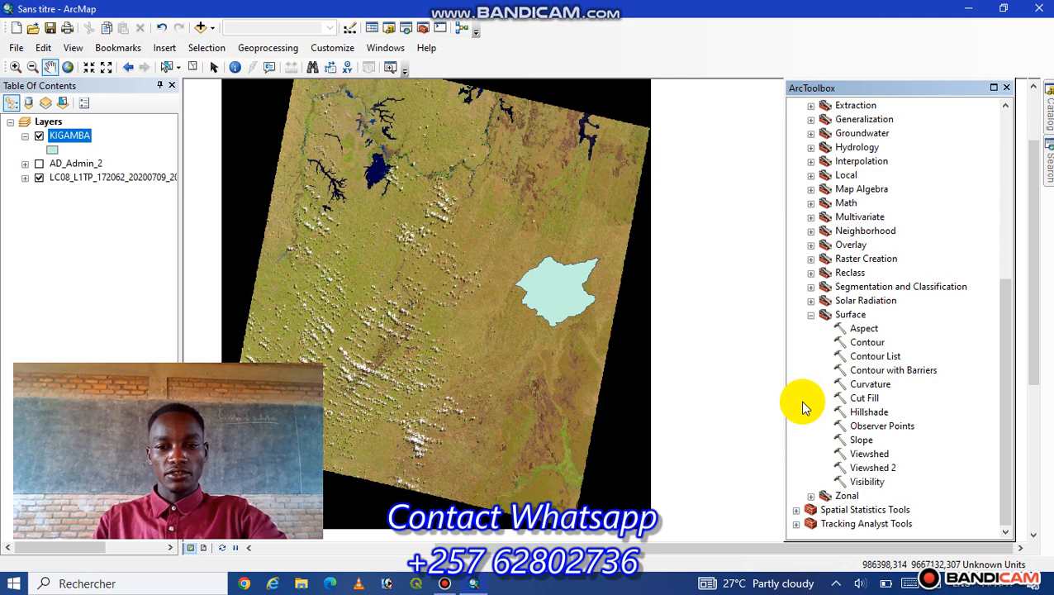
scroll(801, 405, "up", 4)
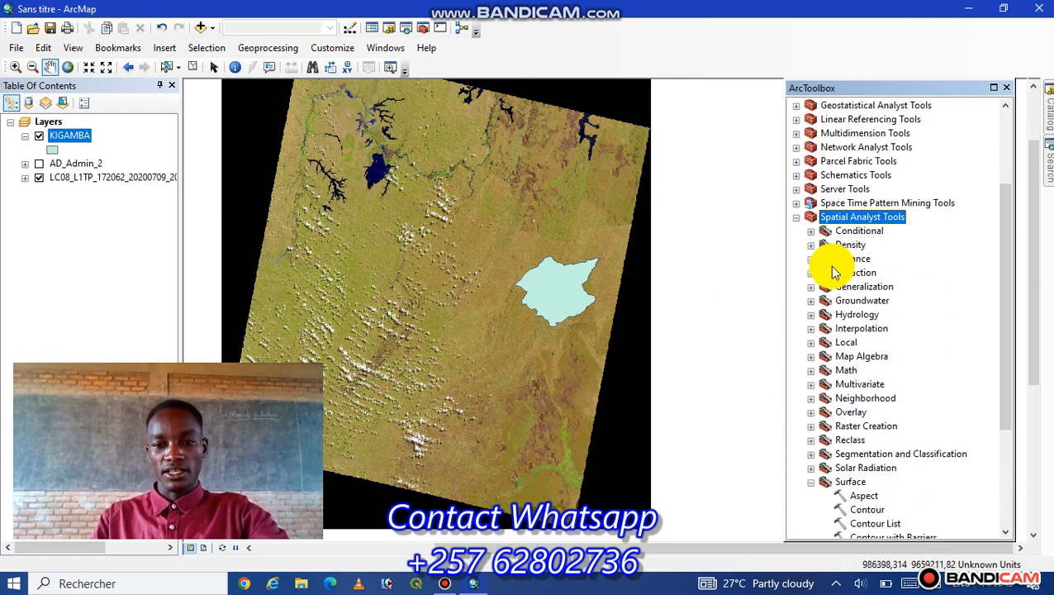
left_click(795, 217)
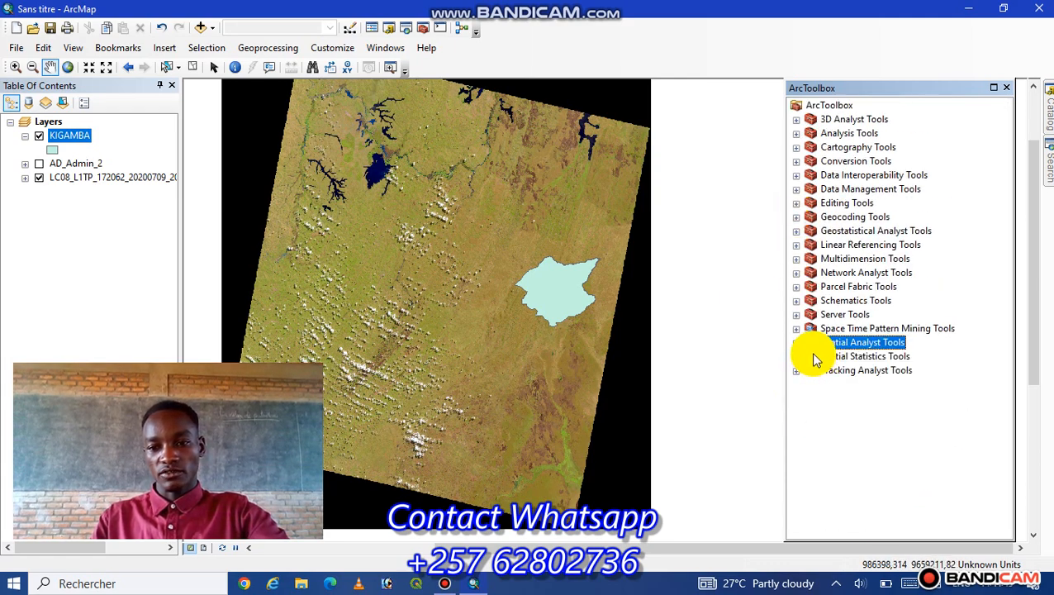
- Open the Clip tool from the Raster Processing toolset of the Data Management Tools
left_click(793, 189)
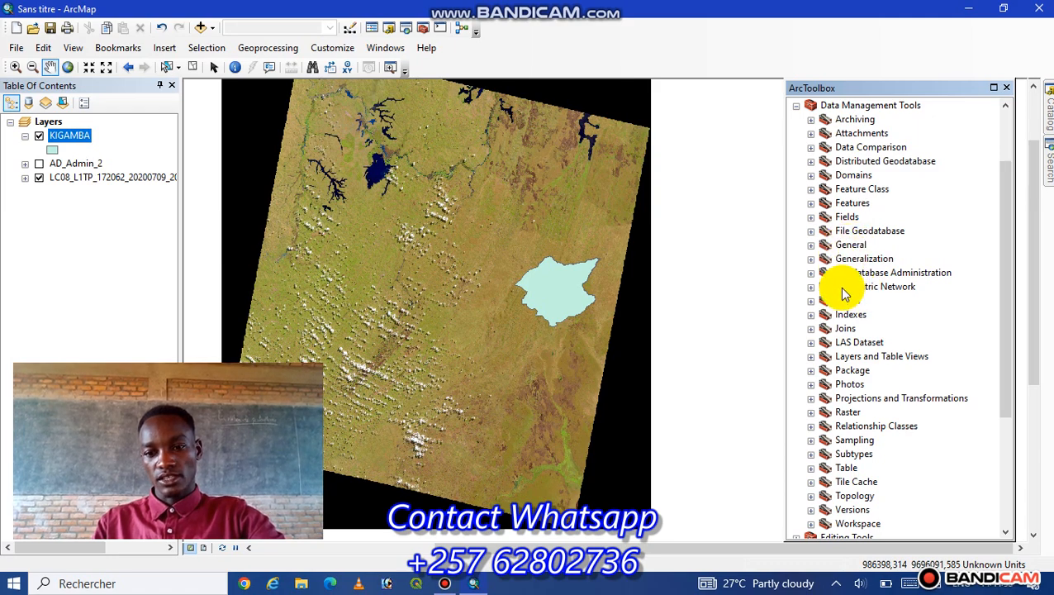
left_click(811, 413)
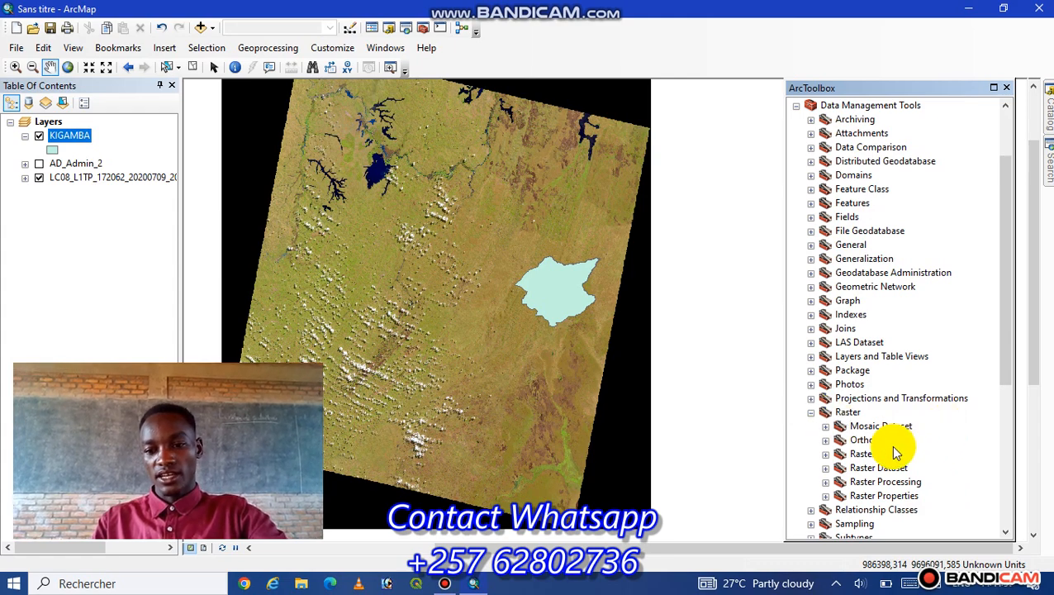
left_click(825, 482)
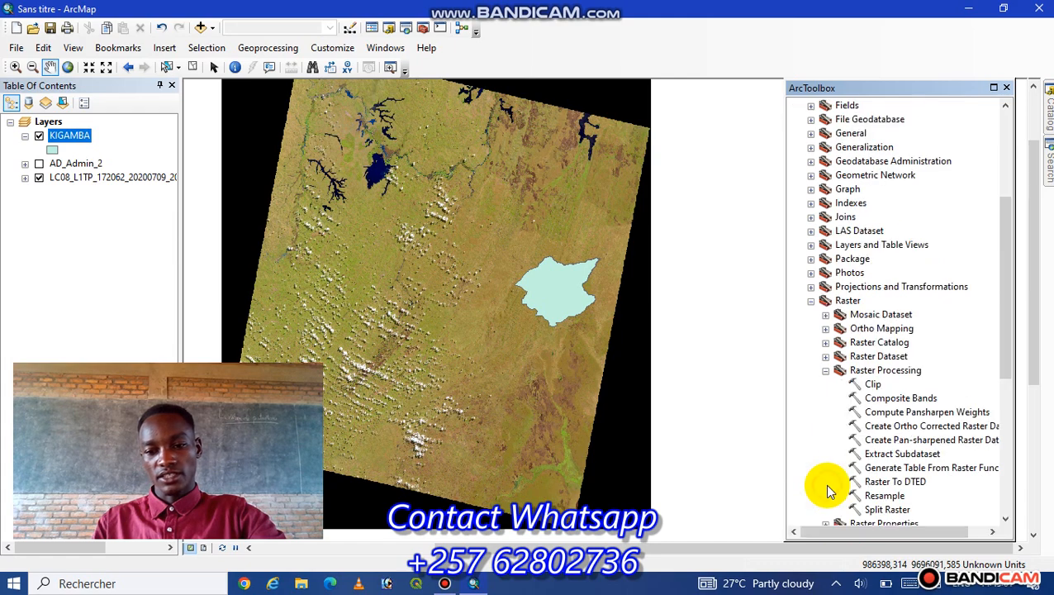
double_click(874, 384)
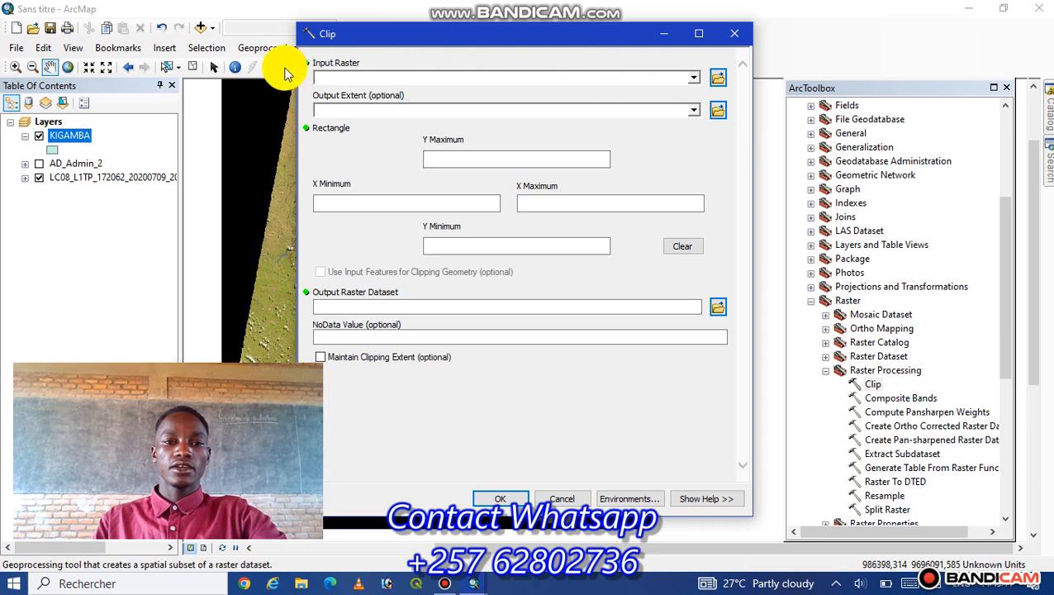
- Set the clip's input raster to LC08_L1TP_172062_20200709_20200912_02_T1 (1)_georef.tif and its output extent to KIGAMBA
left_click(695, 79)
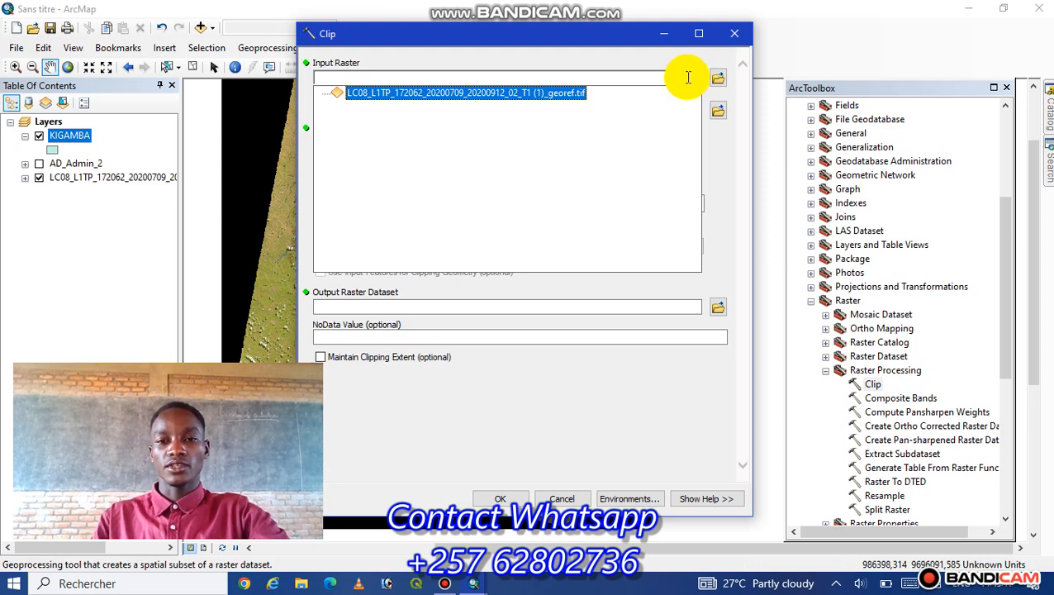
left_click(533, 93)
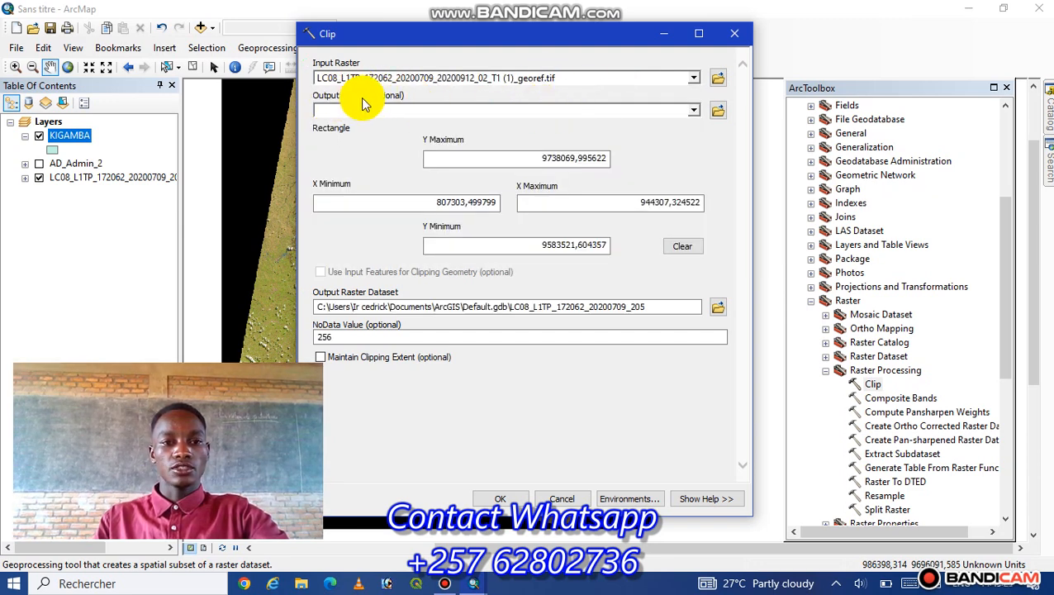
left_click(693, 113)
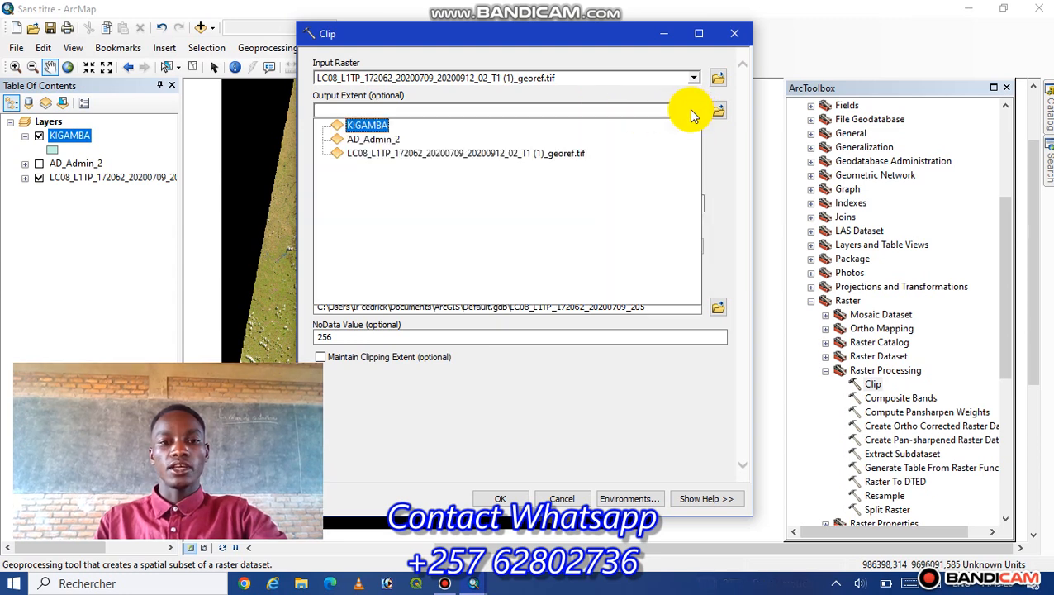
left_click(377, 120)
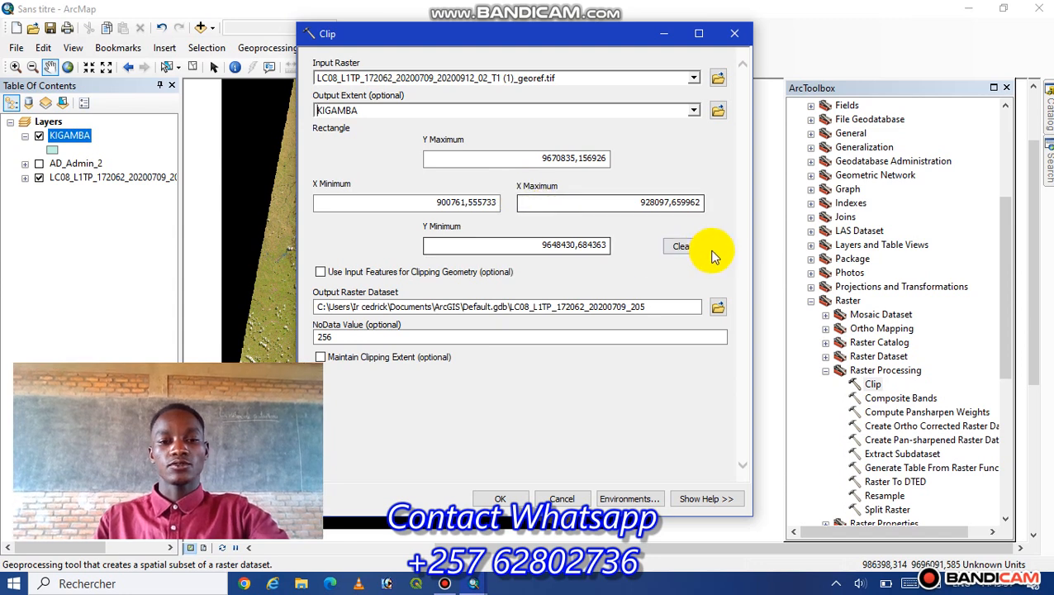
- Run the clip using input features for clipping geometry and maintaining the clipping extent, and close ArcToolbox
left_click(319, 272)
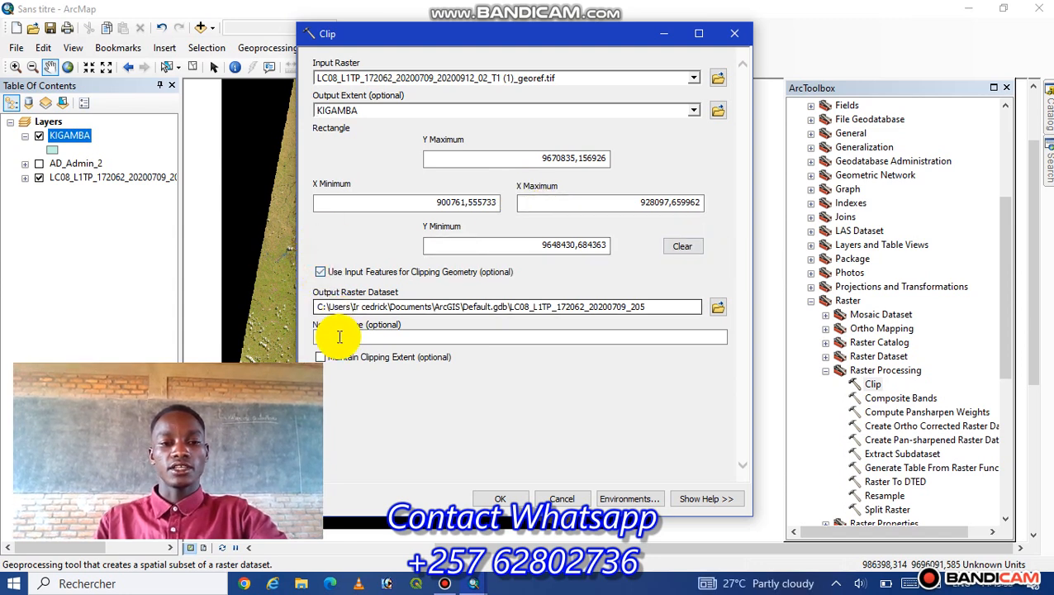
left_click(321, 360)
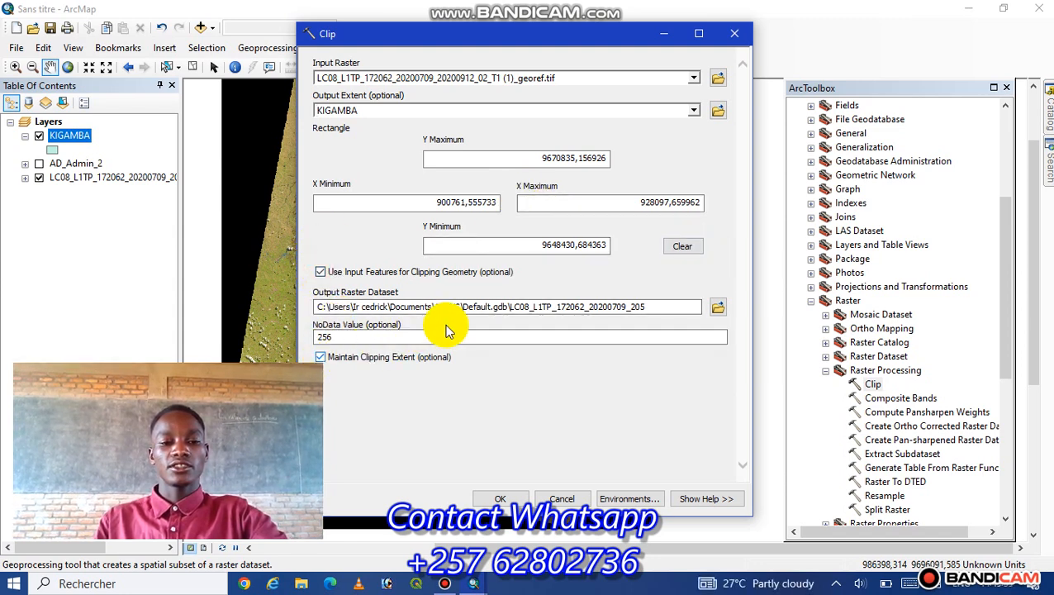
left_click(499, 496)
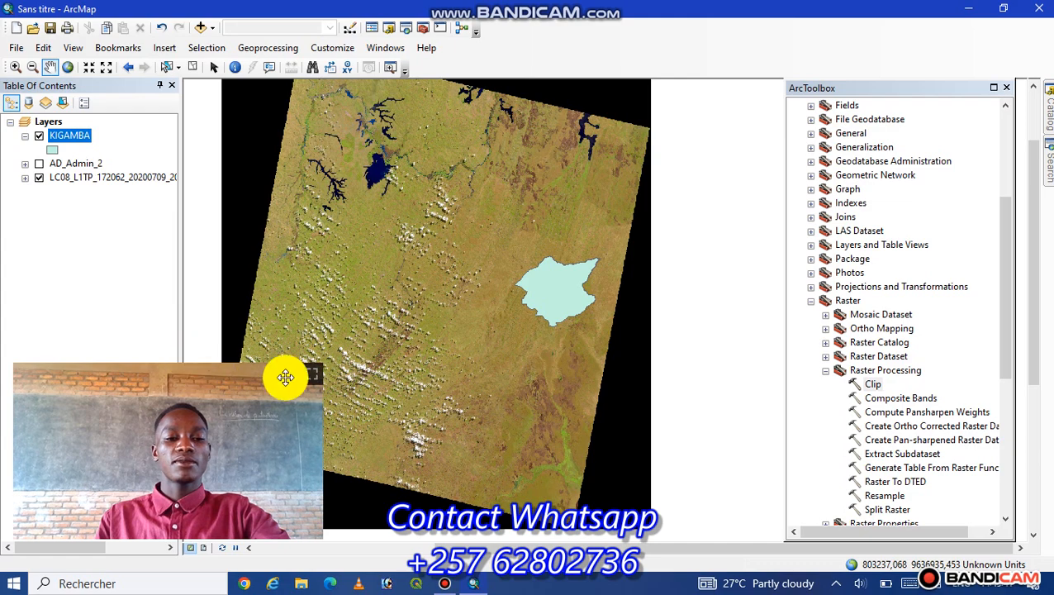
left_click(1006, 87)
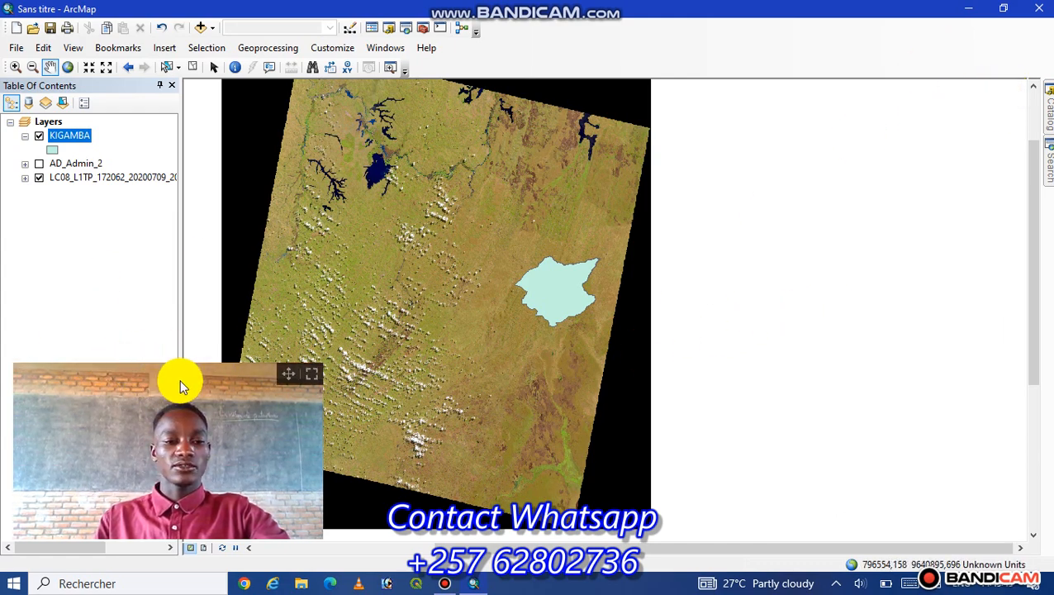
left_click_drag(286, 375, 1024, 390)
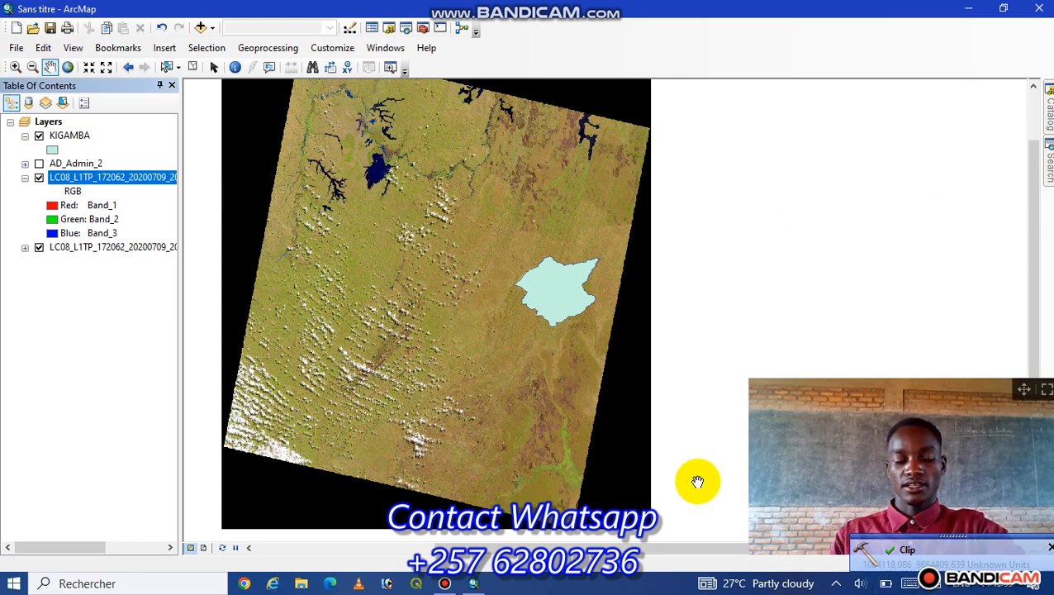
- Hide the KIGAMBA polygon and the original Landsat image, and enlarge and centre the clipped raster in the map
left_click(39, 136)
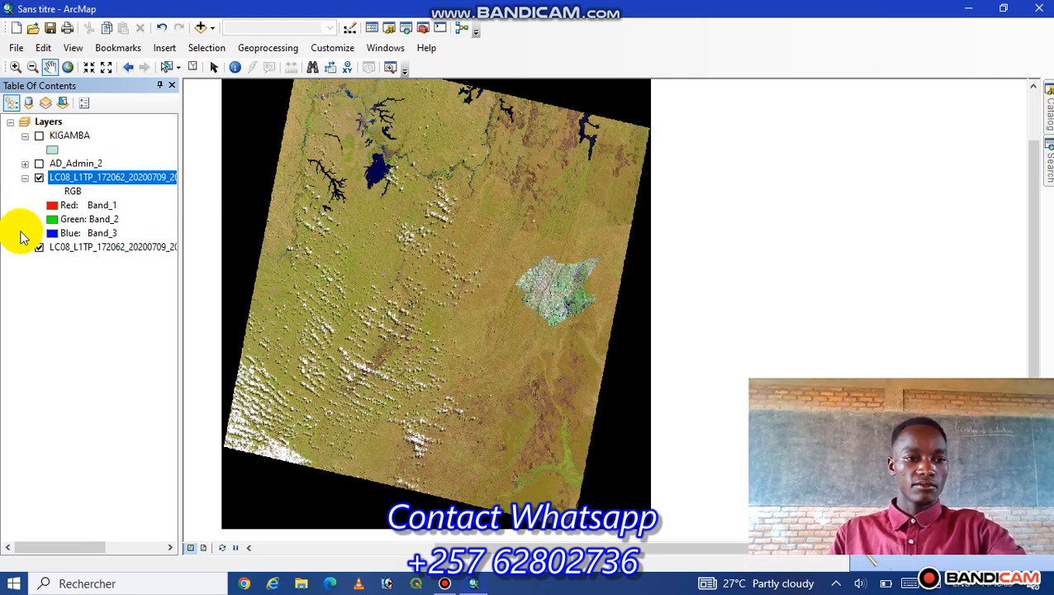
left_click(39, 247)
scroll(548, 289, "up", 3)
scroll(551, 287, "up", 2)
left_click_drag(562, 289, 467, 300)
scroll(491, 301, "up", 1)
scroll(492, 300, "down", 1)
mouse_move(497, 302)
left_mouse_down()
mouse_move(501, 283)
mouse_move(496, 297)
left_mouse_up()
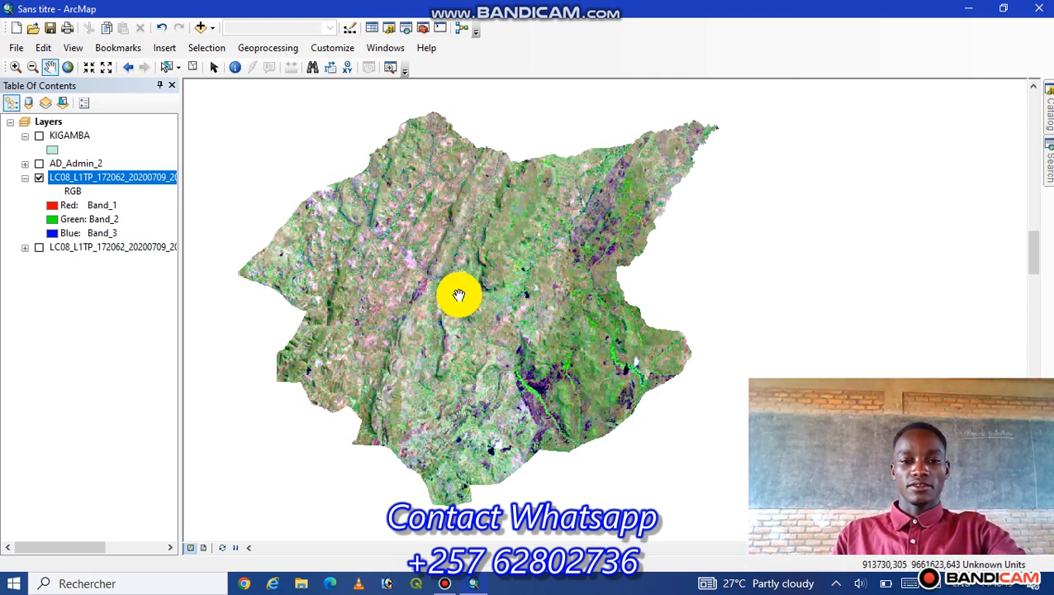
left_click_drag(445, 300, 430, 286)
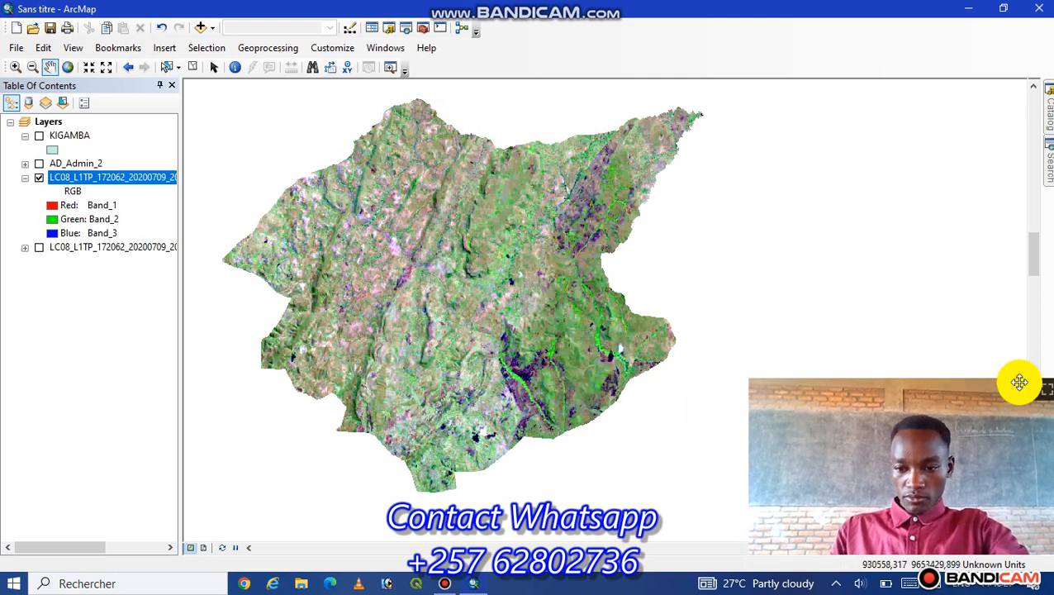
mouse_move(400, 264)
left_mouse_down()
mouse_move(381, 261)
mouse_move(397, 257)
mouse_move(395, 266)
left_mouse_up()
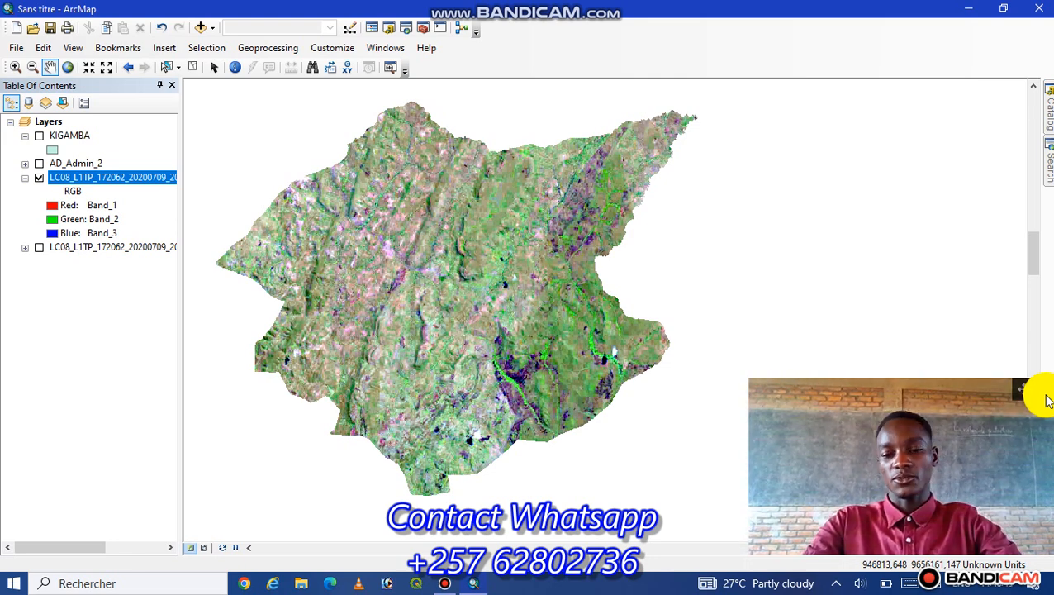
left_click(1047, 392)
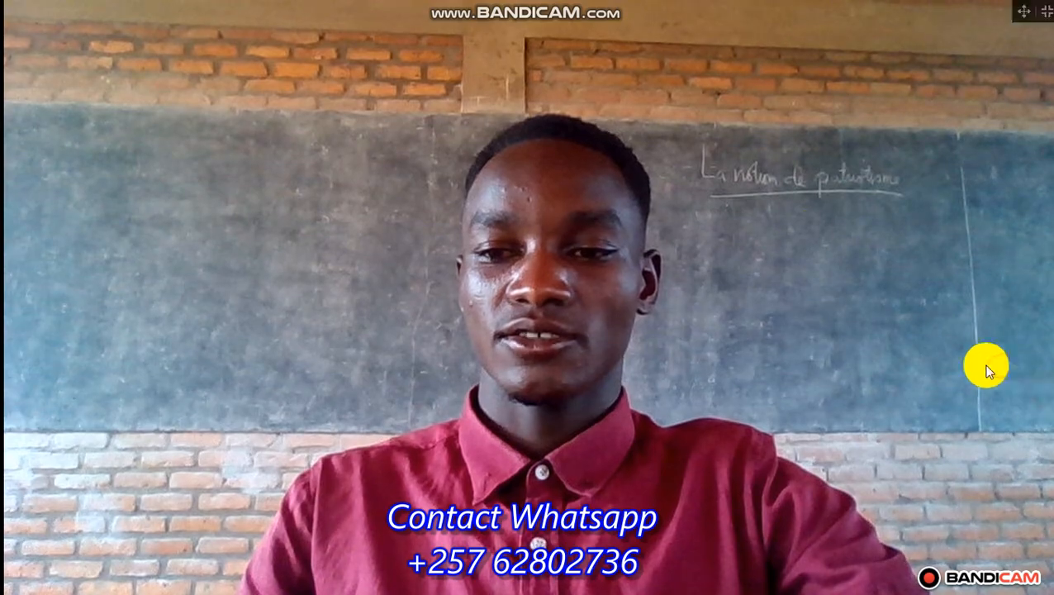
left_click(1044, 12)
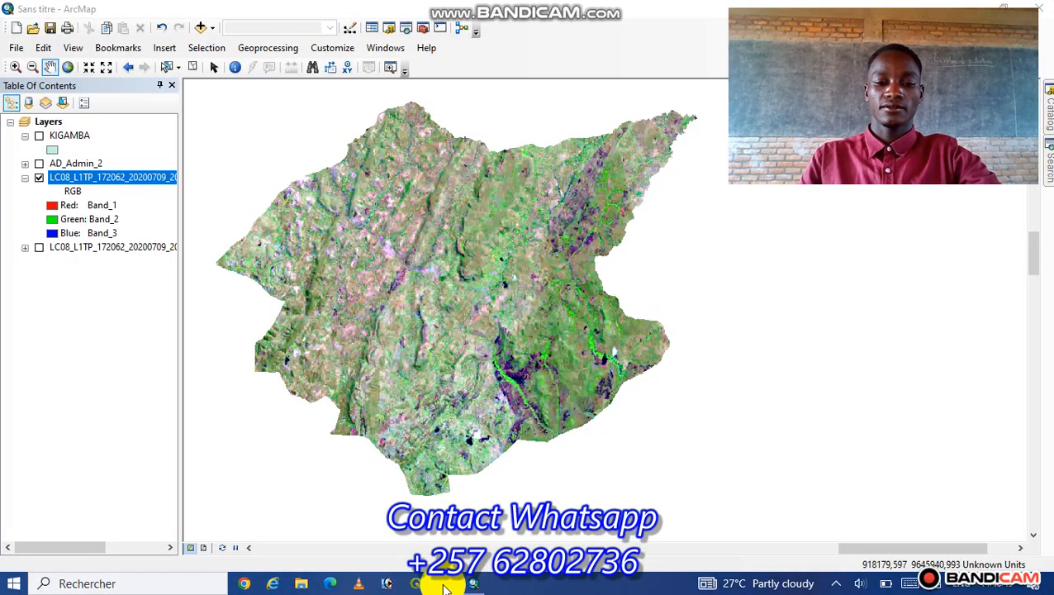